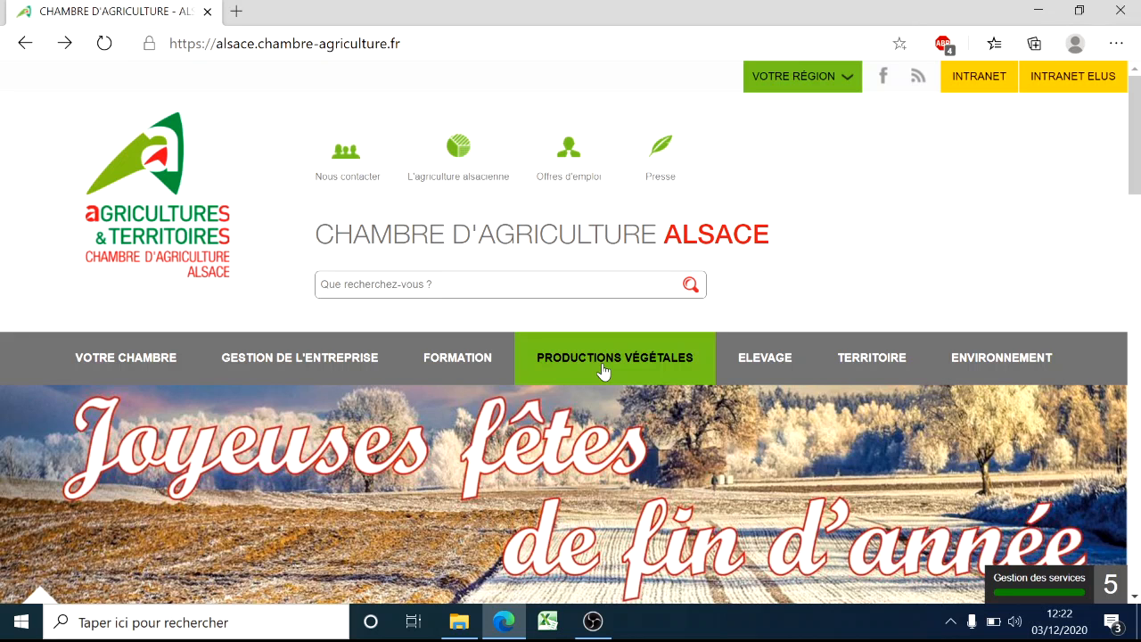
# Step: Open the Prélèvements cours d'eau page from the Irrigation section of Productions végétales and find the useful site links
pyautogui.moveTo(603, 371)
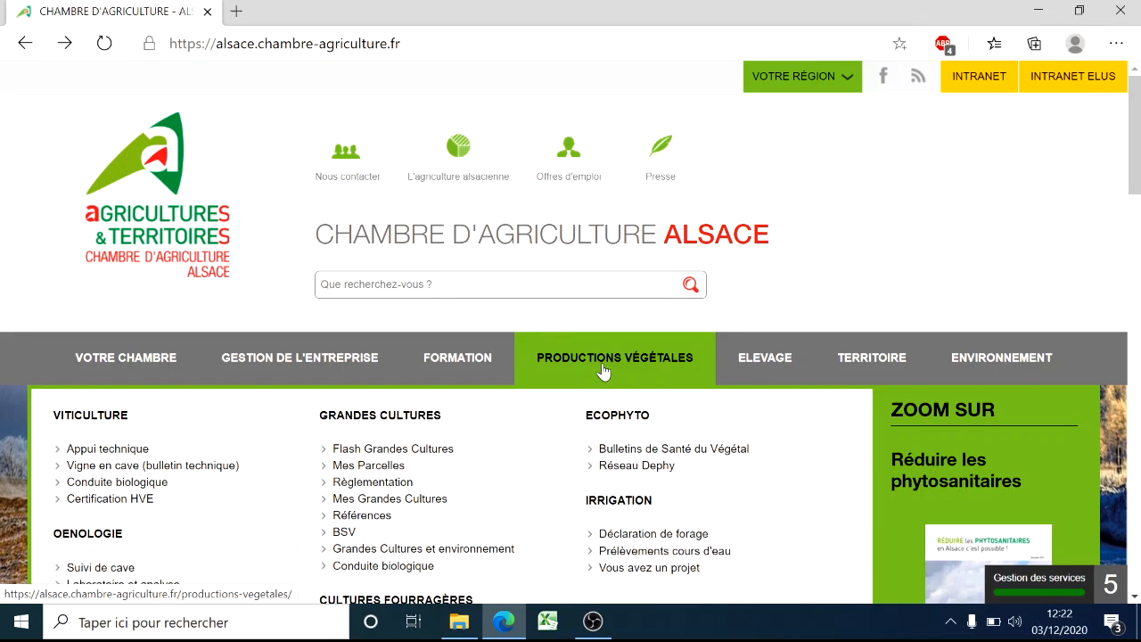
pyautogui.click(639, 558)
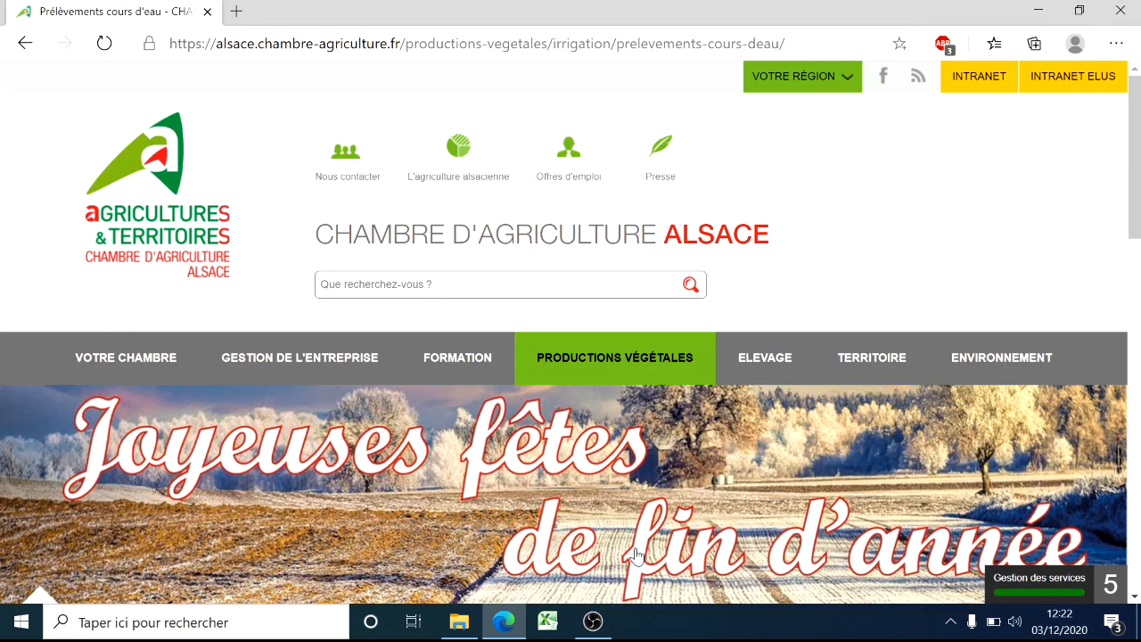
pyautogui.scroll(-10, 705, 463)
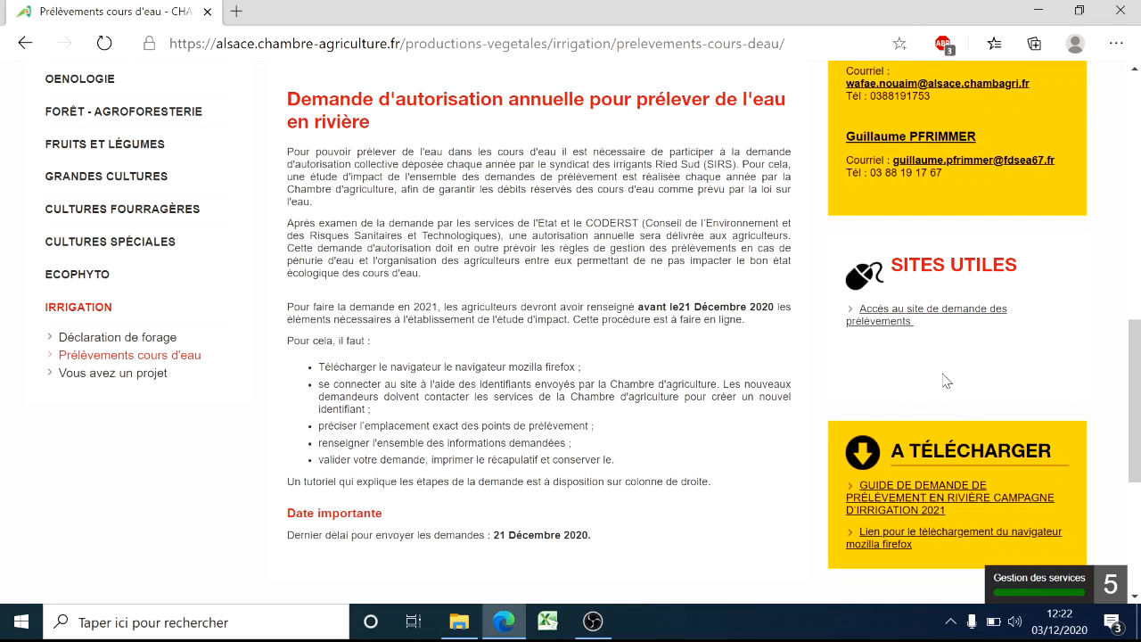
# Step: Open the water withdrawal request site and log in with the saved credentials
pyautogui.click(899, 318)
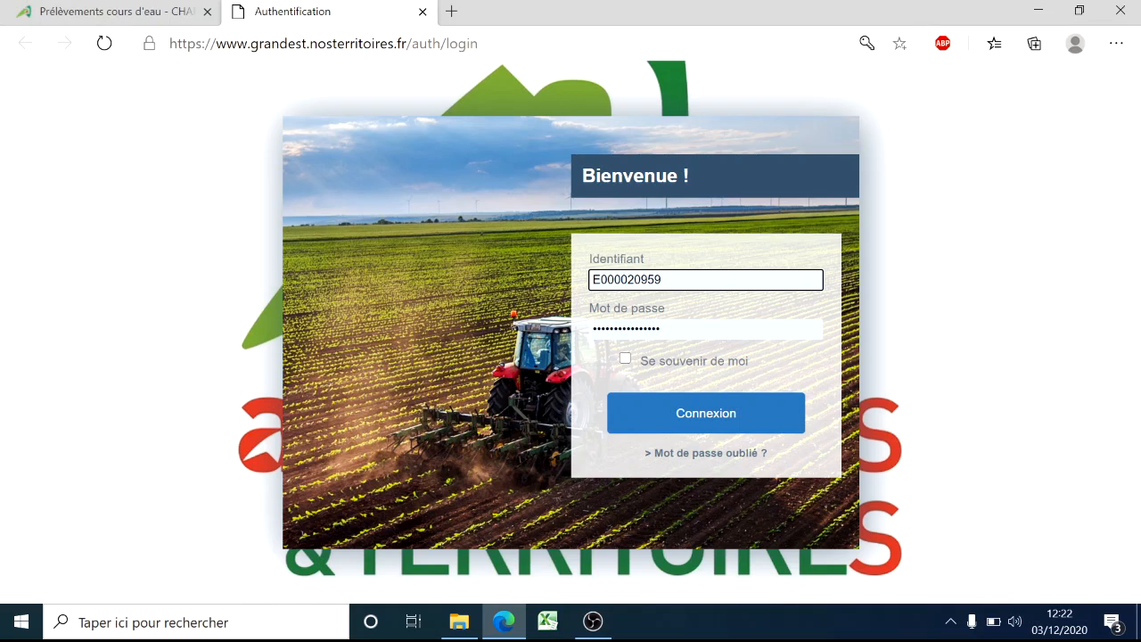
pyautogui.press('Return')
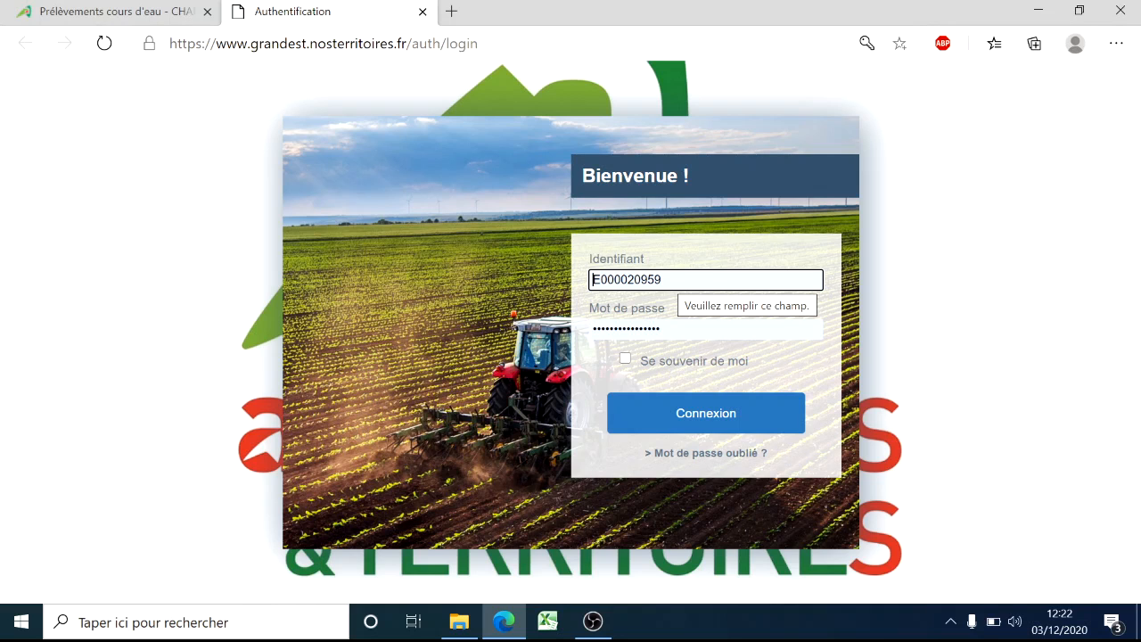
pyautogui.click(684, 421)
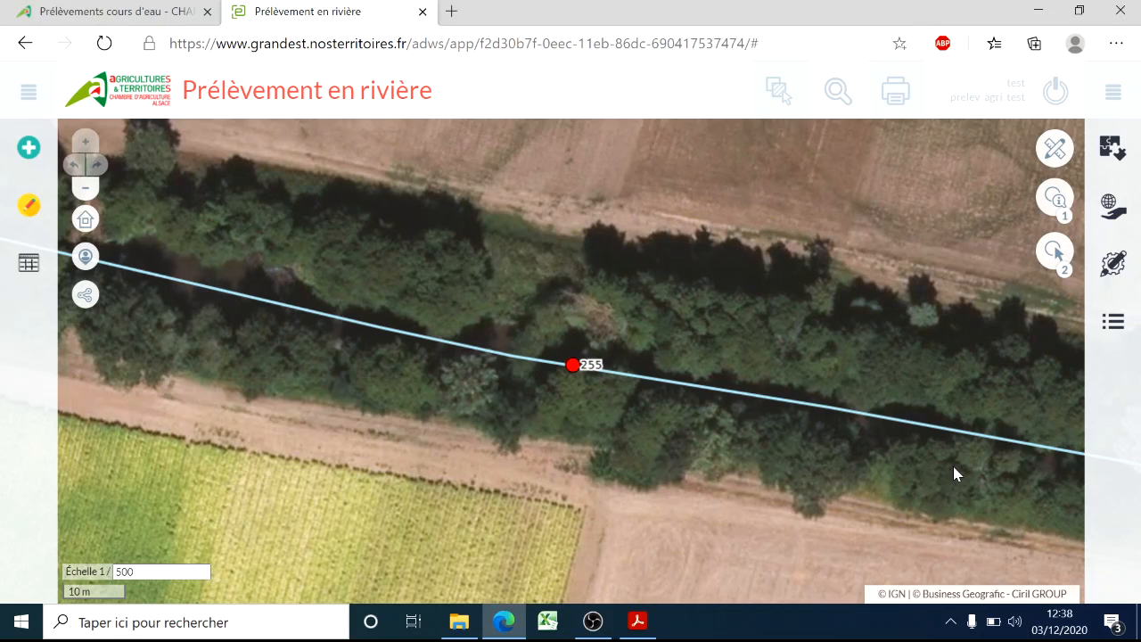
# Step: Open the information sheet of river pumping point 255 on the map and make it editable
pyautogui.click(30, 206)
pyautogui.click(1052, 203)
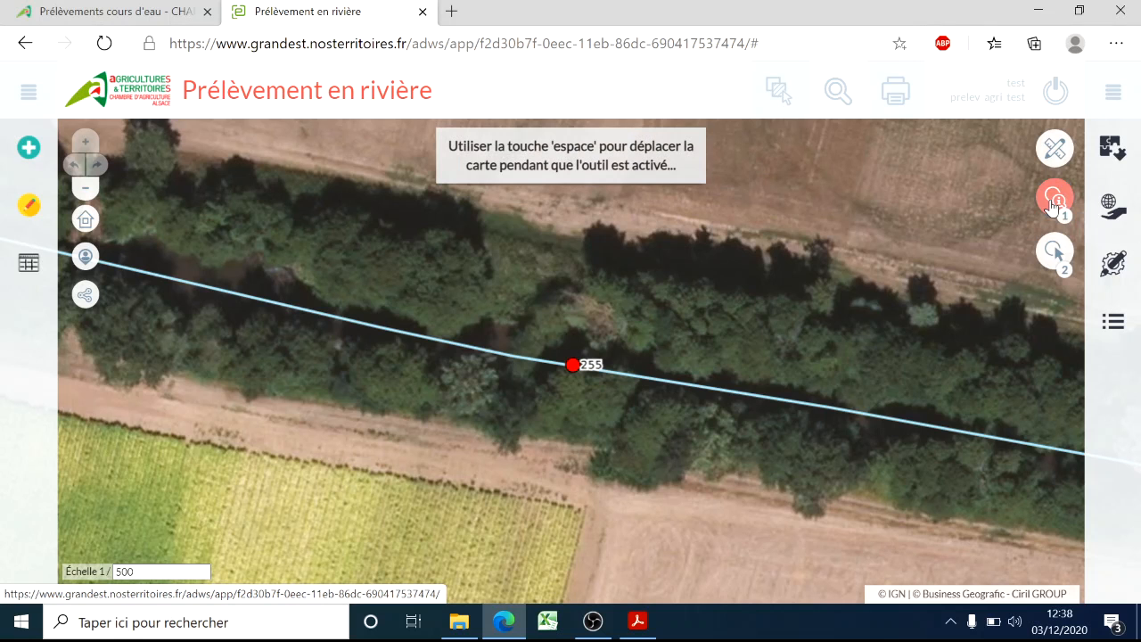
pyautogui.click(573, 368)
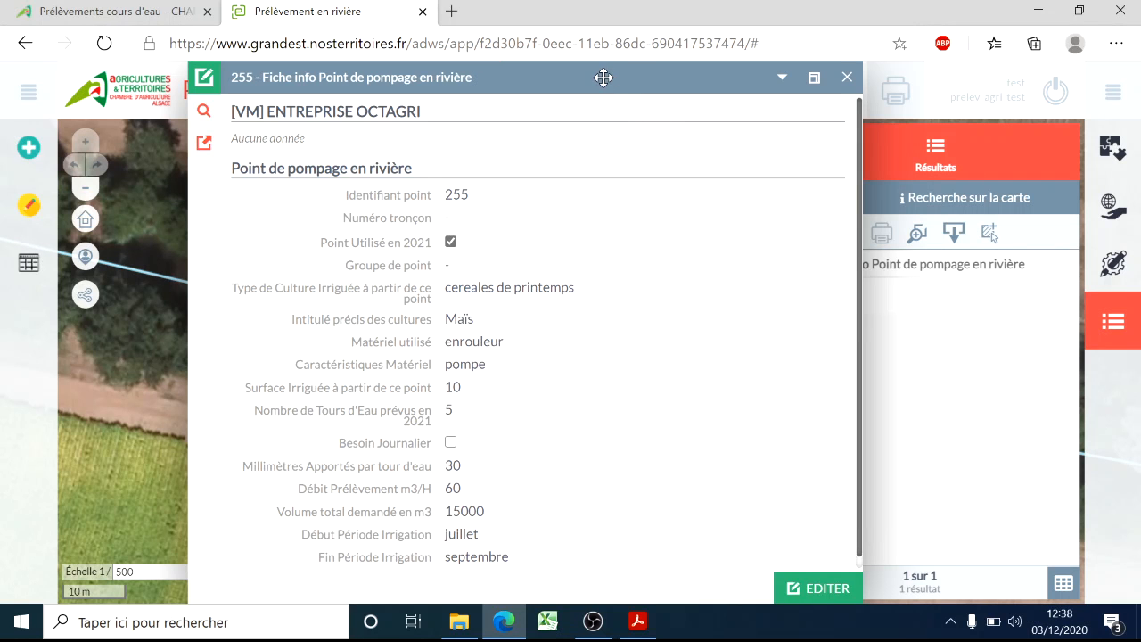
pyautogui.moveTo(602, 76); pyautogui.dragTo(664, 27)
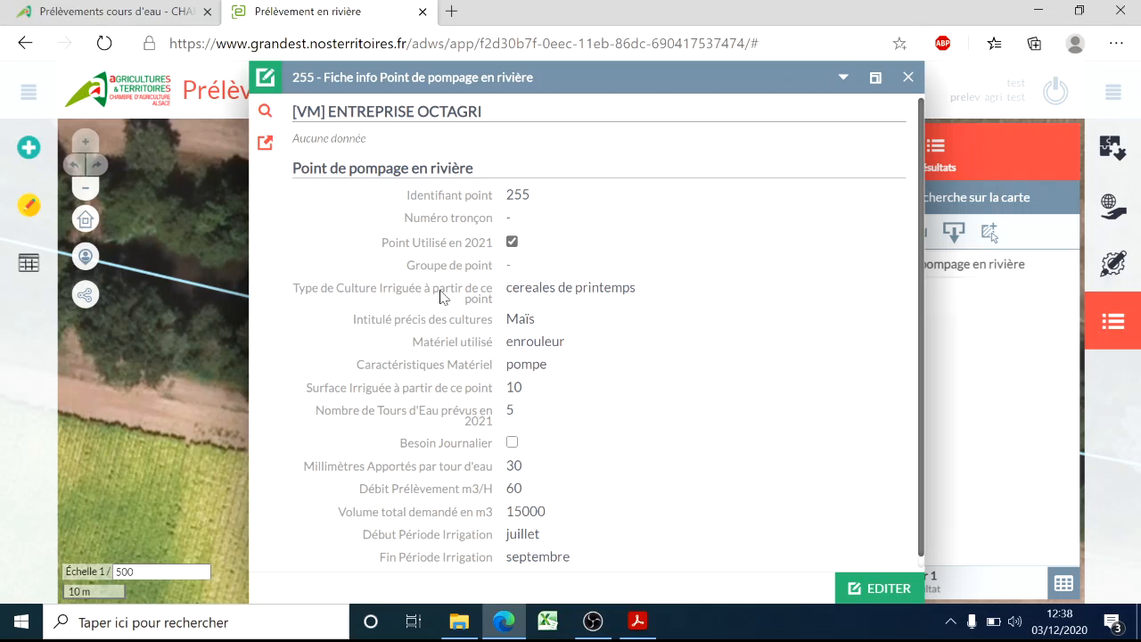
pyautogui.click(870, 596)
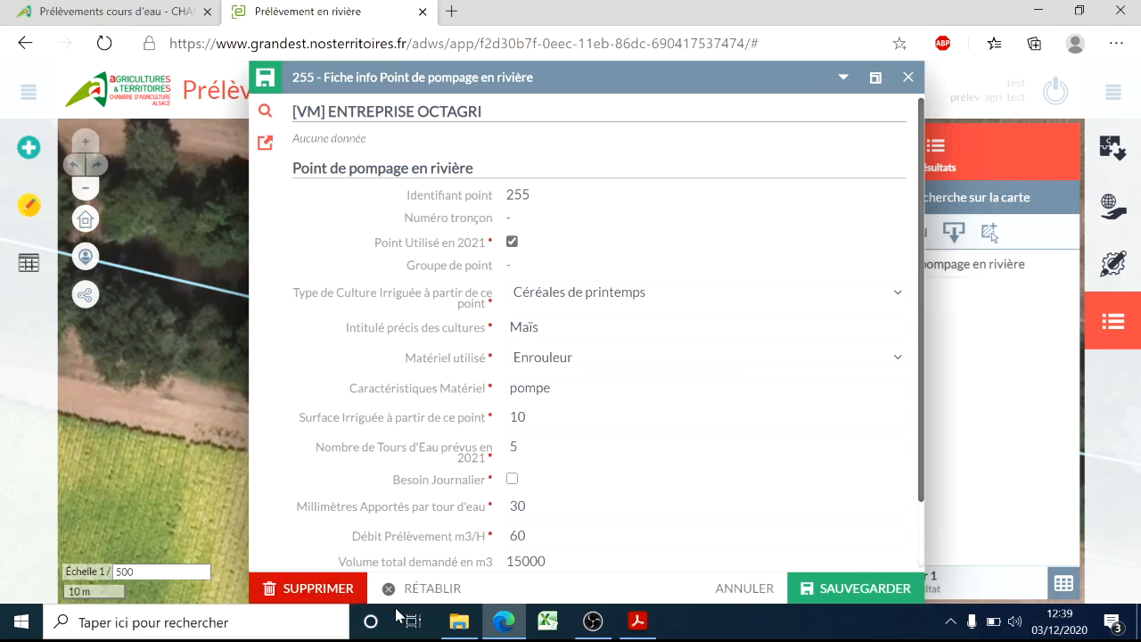
# Step: Replace the equipment characteristics (Caractéristiques Matériel) of point 255 with "Buse de 30 mm"
pyautogui.scroll(-1, 698, 317)
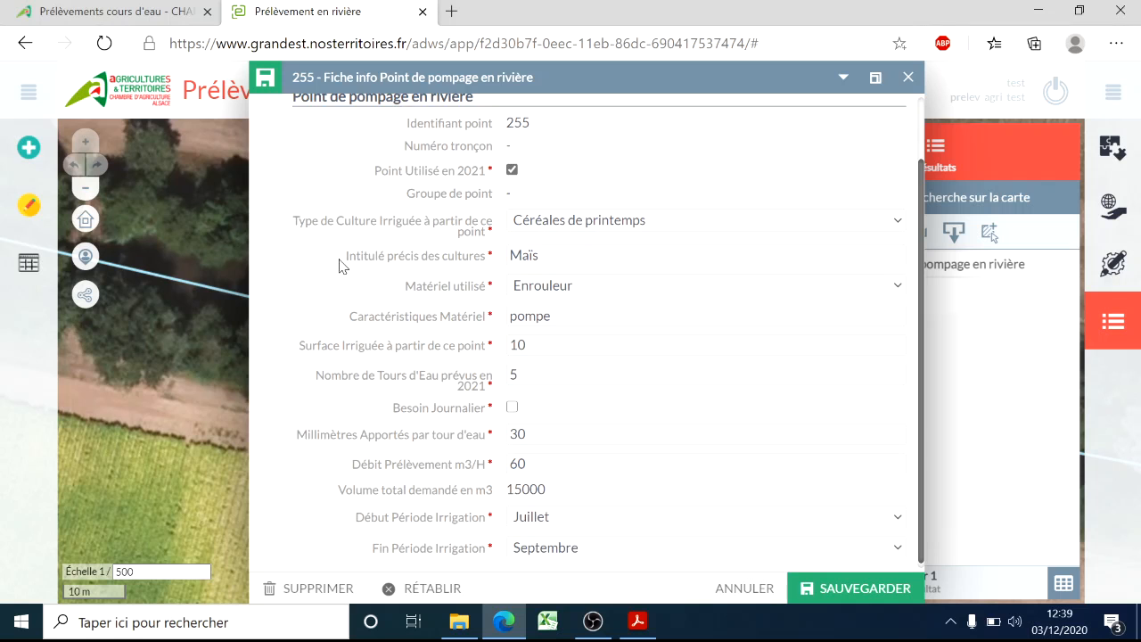
pyautogui.scroll(-1, 344, 267)
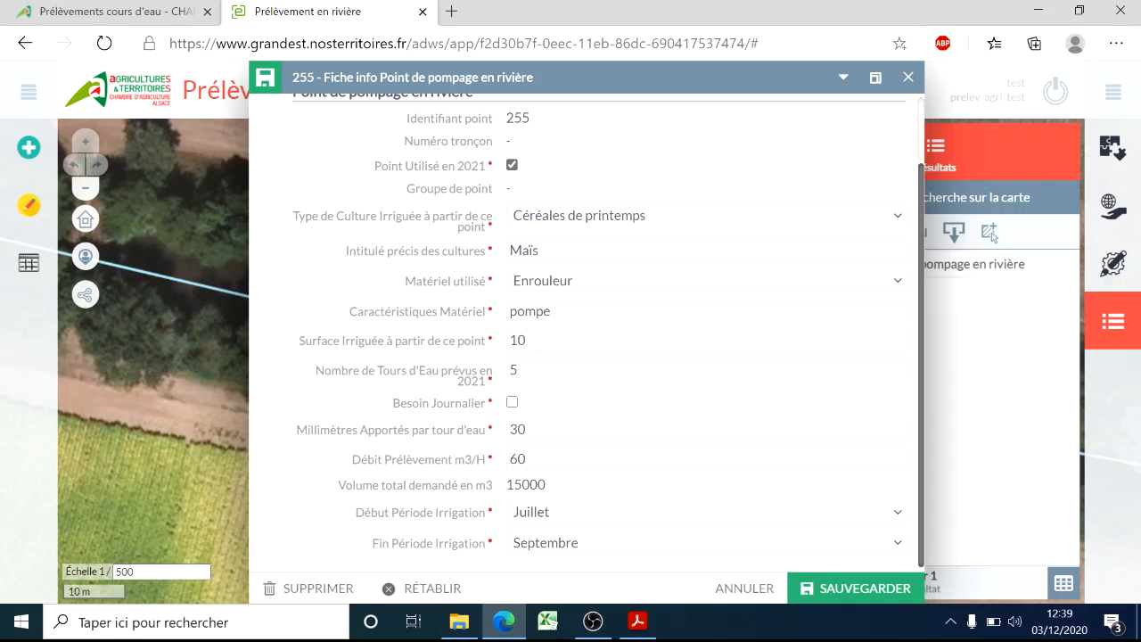
pyautogui.doubleClick(530, 311)
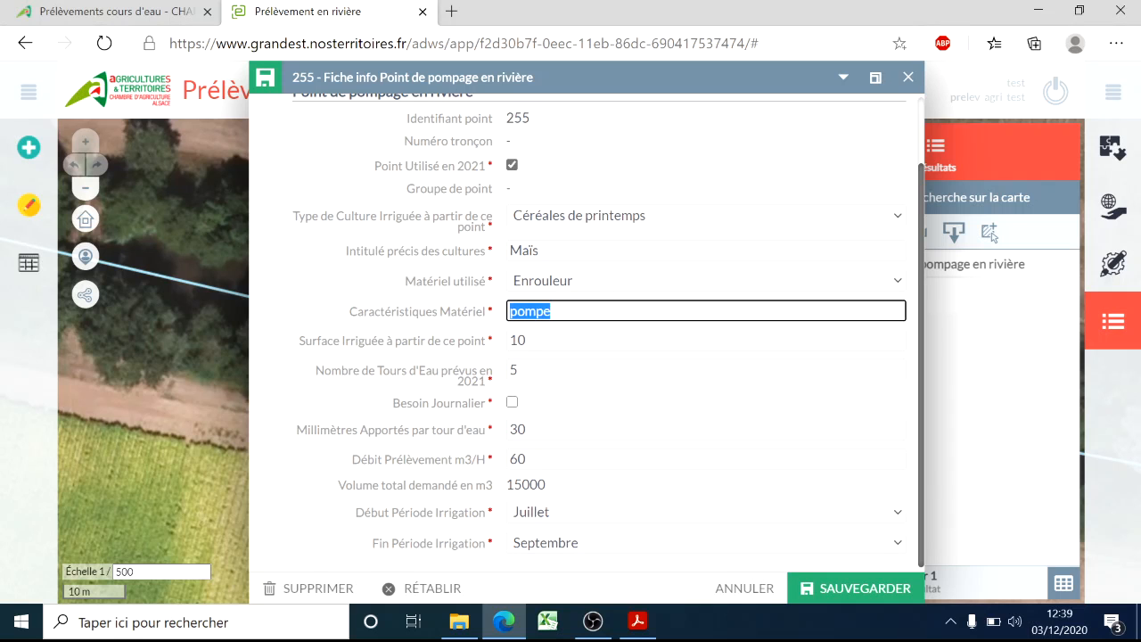
pyautogui.press('BackSpace')
pyautogui.write('buse de 3')
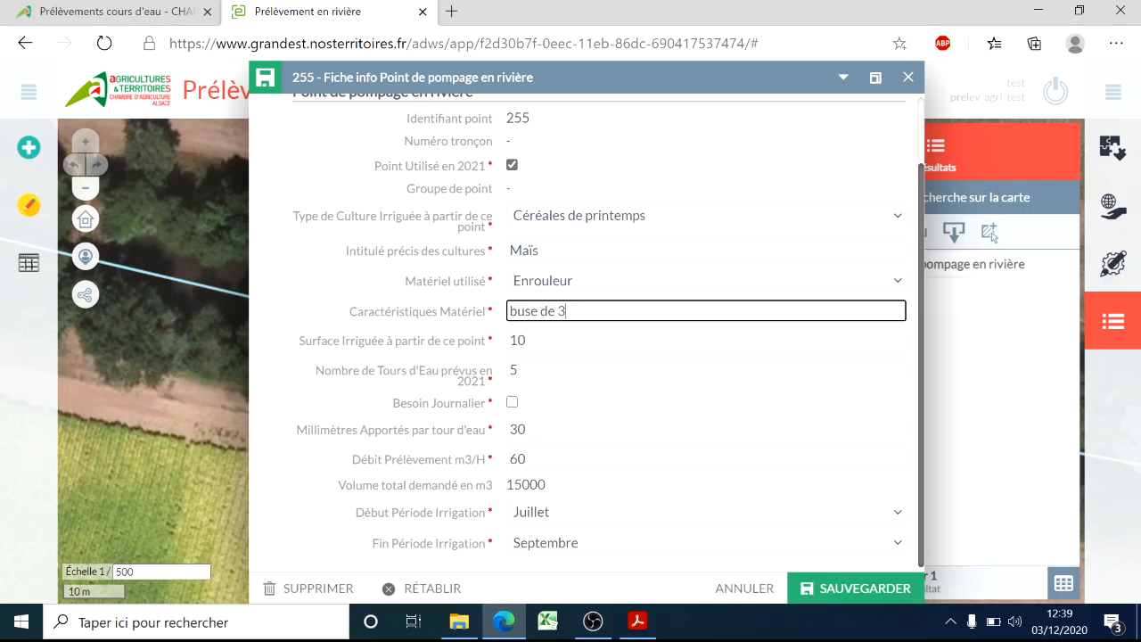
pyautogui.write('0 mm')
pyautogui.press('BackSpace')
pyautogui.write('B')
pyautogui.click(535, 341)
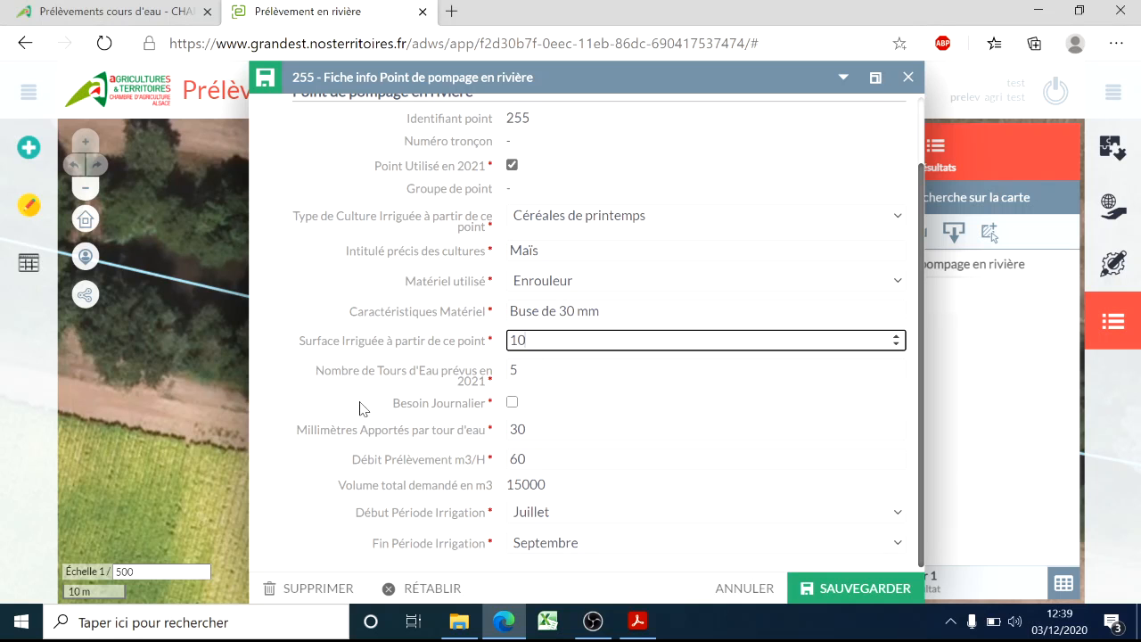
pyautogui.press('Tab')
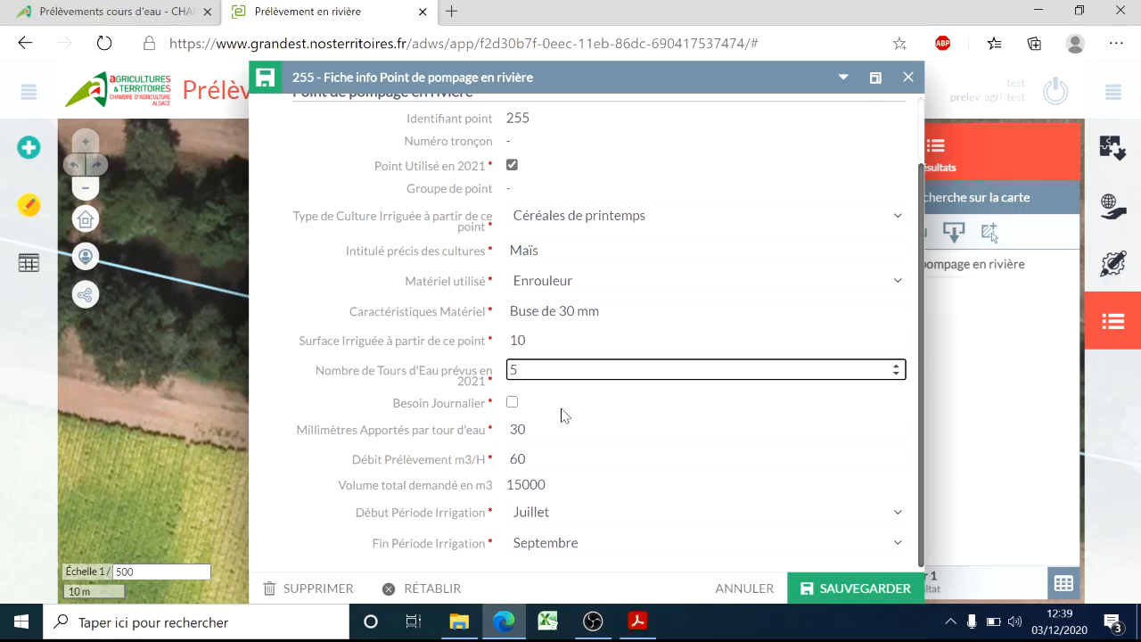
pyautogui.click(511, 406)
pyautogui.click(512, 405)
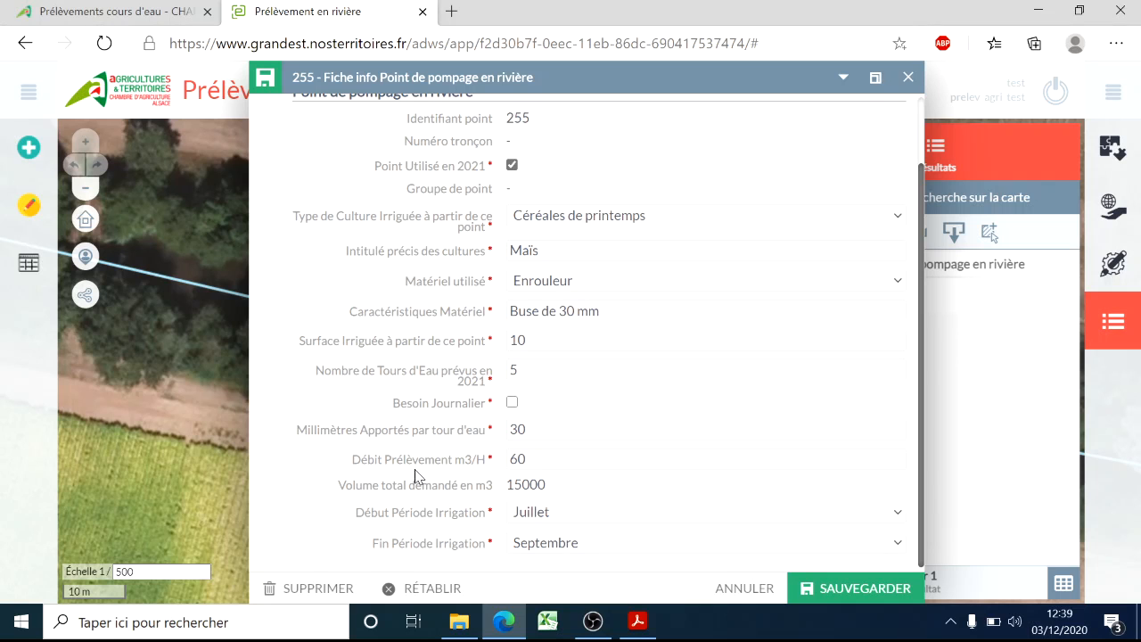
# Step: Set the withdrawal flow (Débit Prélèvement) to 75 m3/H and the end of the irrigation period to Août
pyautogui.click(513, 459)
pyautogui.doubleClick(519, 459)
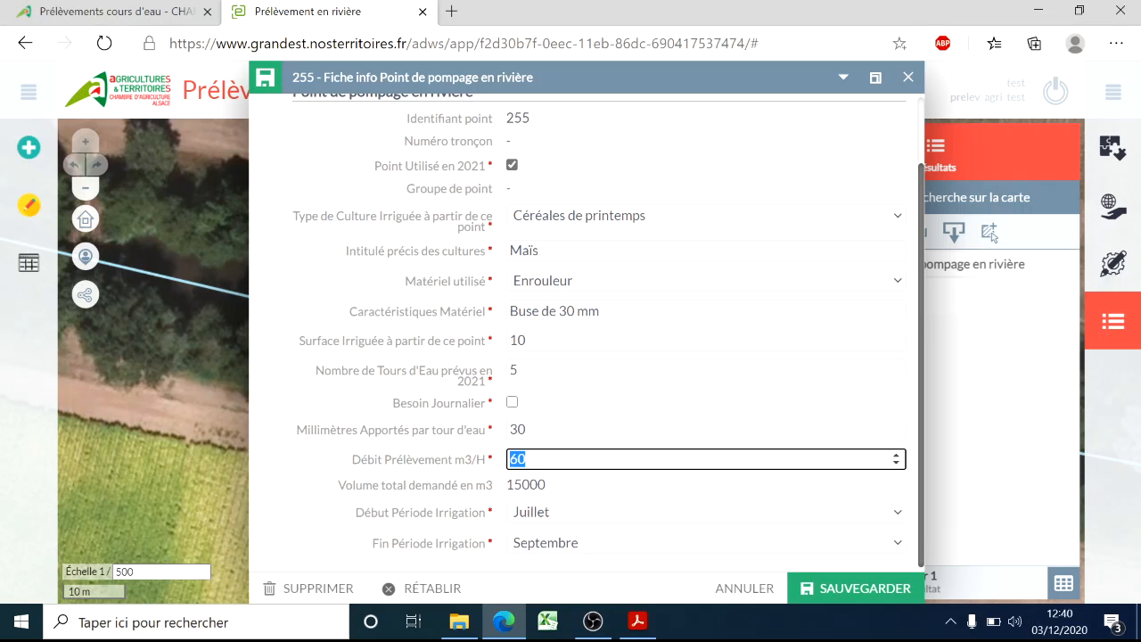
pyautogui.write('75')
pyautogui.click(599, 554)
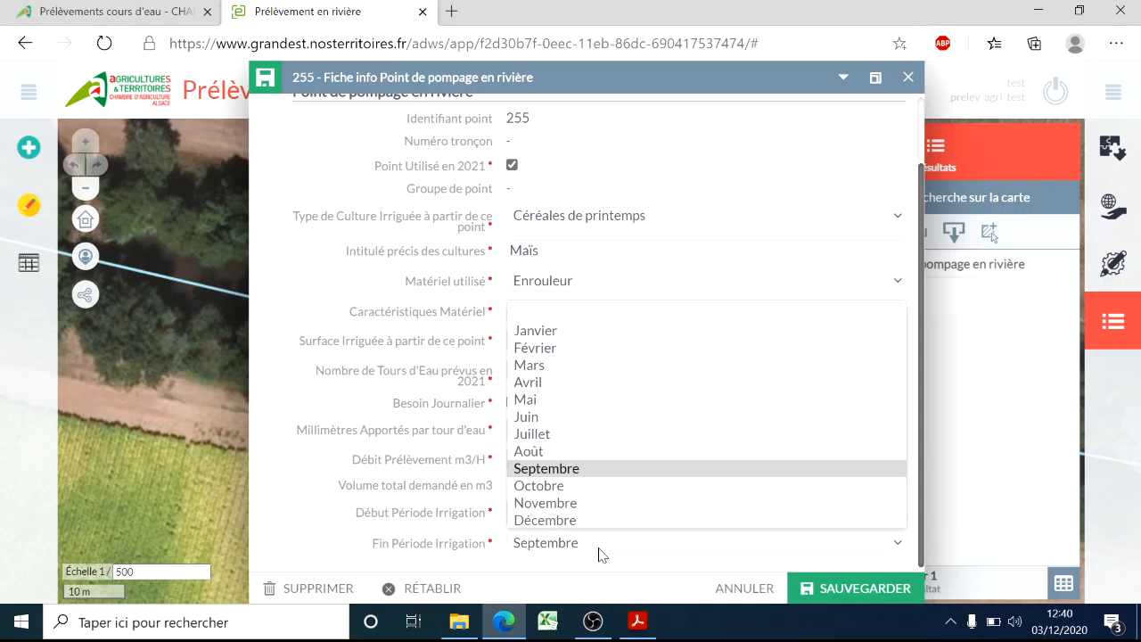
pyautogui.click(537, 452)
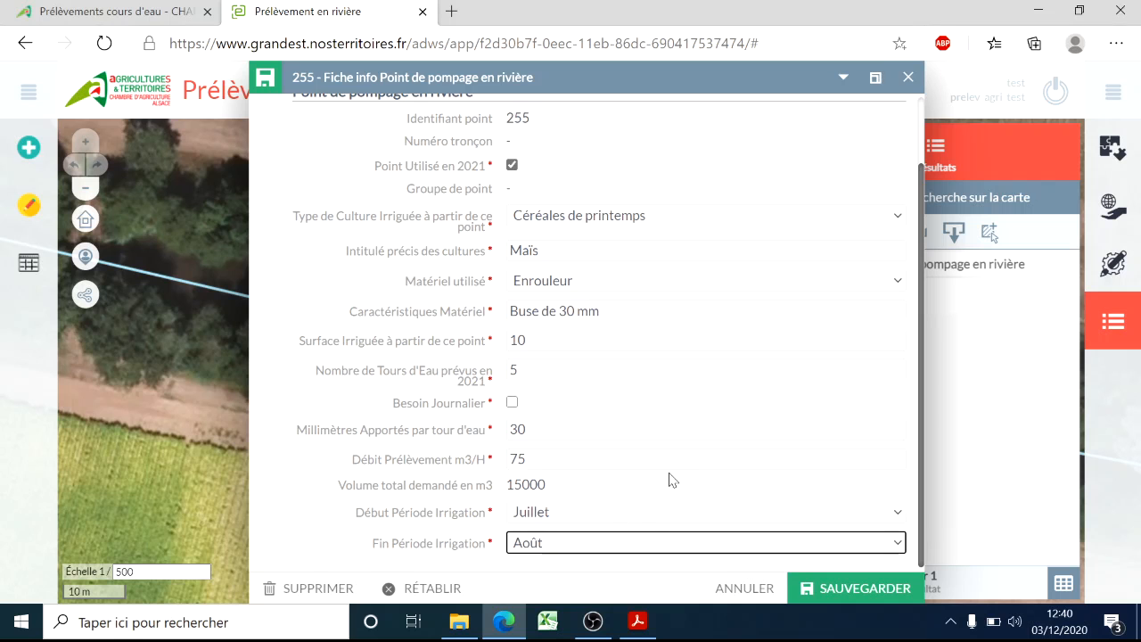
# Step: Review the edited sheet of pumping point 255 and save its changes
pyautogui.scroll(1, 694, 451)
pyautogui.scroll(-1, 694, 419)
pyautogui.scroll(1, 693, 419)
pyautogui.scroll(-1, 694, 419)
pyautogui.click(834, 593)
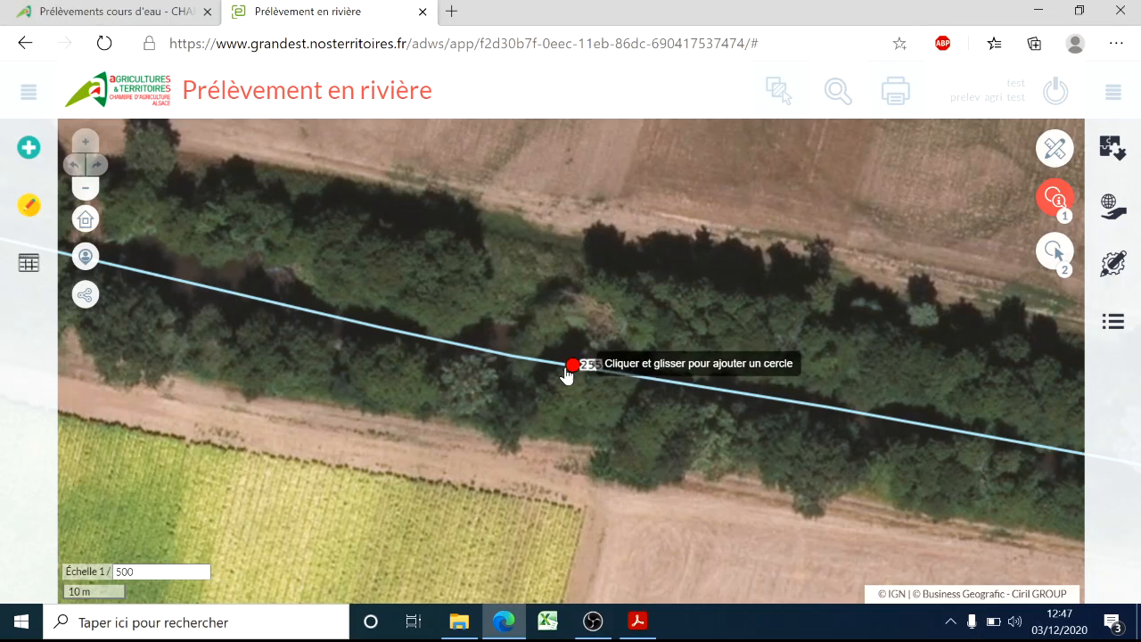
# Step: Add a new river pumping point at the same location as point 255 on the map
pyautogui.moveTo(580, 374)
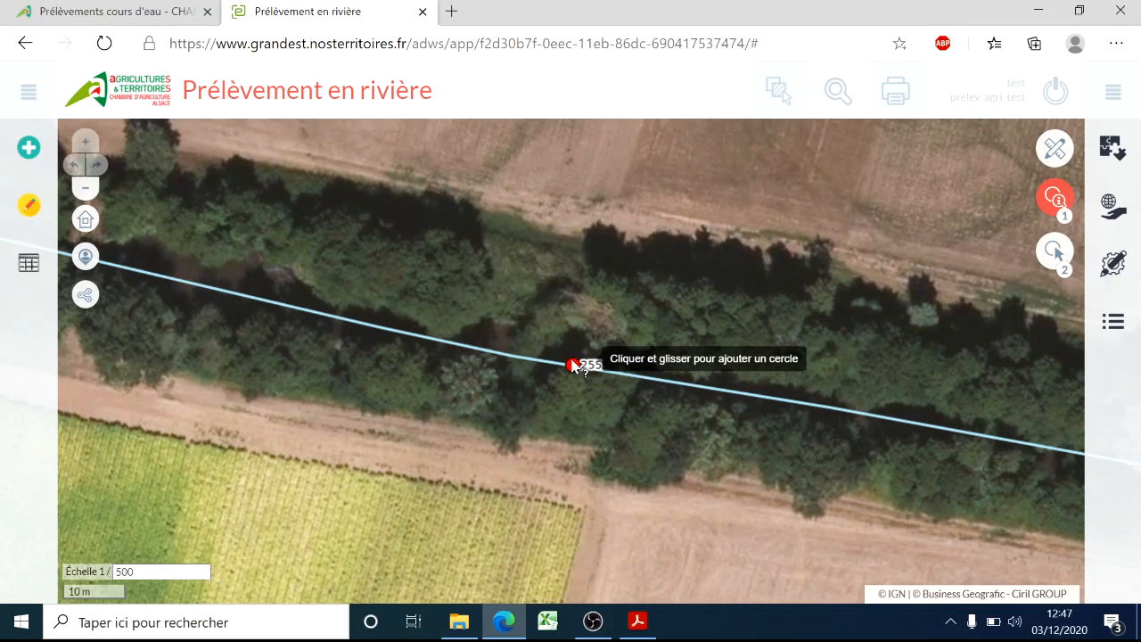
pyautogui.click(28, 149)
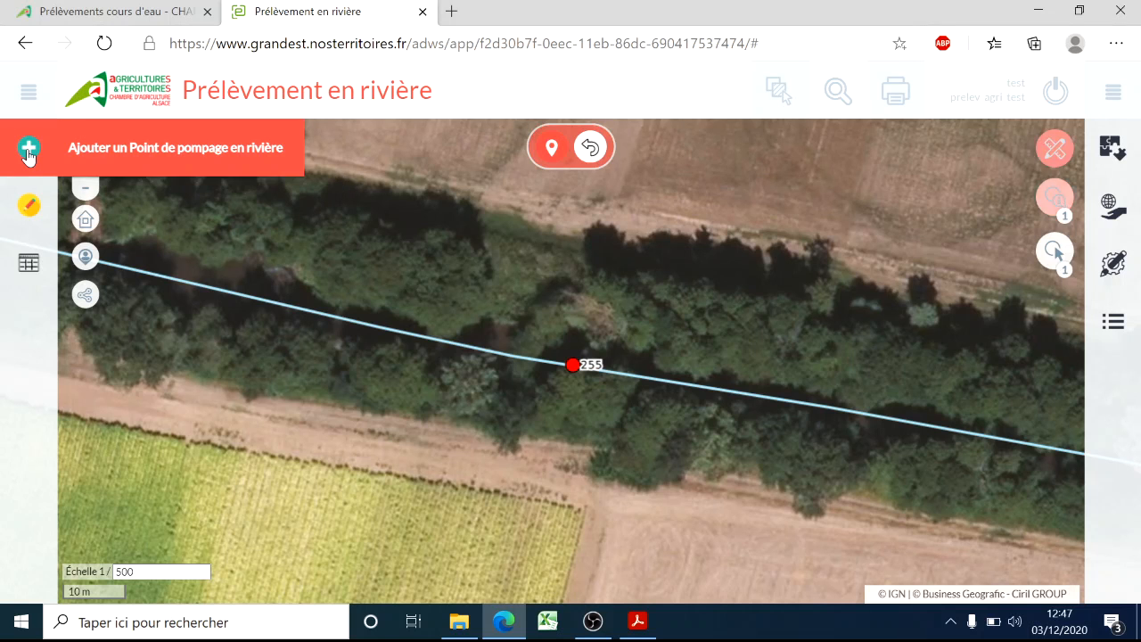
pyautogui.click(573, 367)
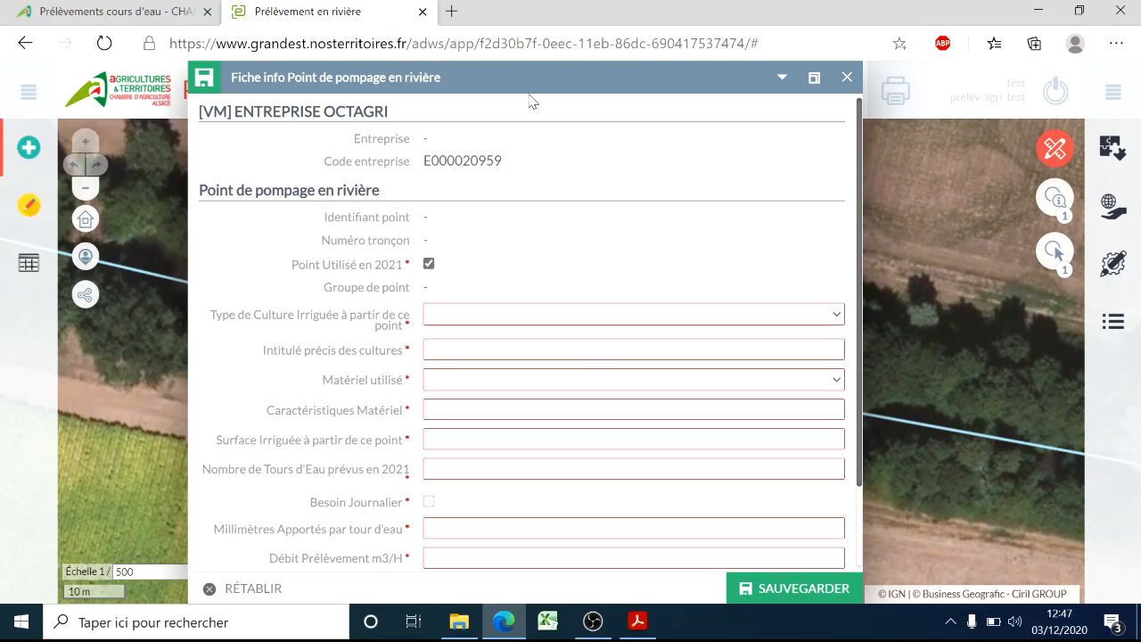
pyautogui.moveTo(530, 81); pyautogui.dragTo(535, 50)
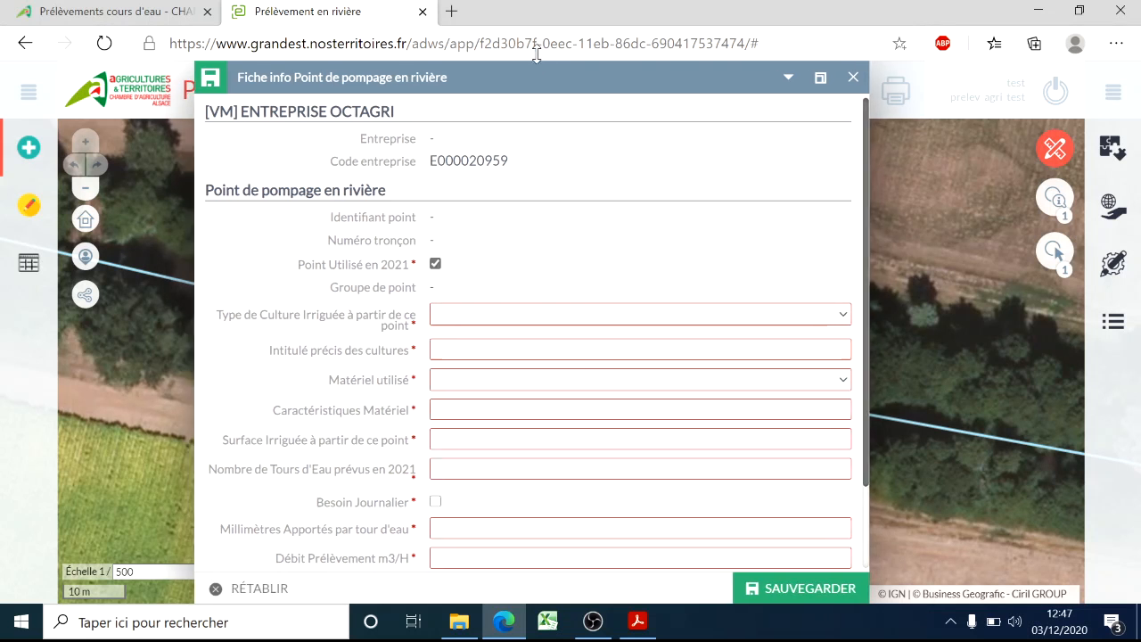
# Step: Set the new point's irrigated crop type to Maraichage and its precise crop title to "Légumes"
pyautogui.click(505, 318)
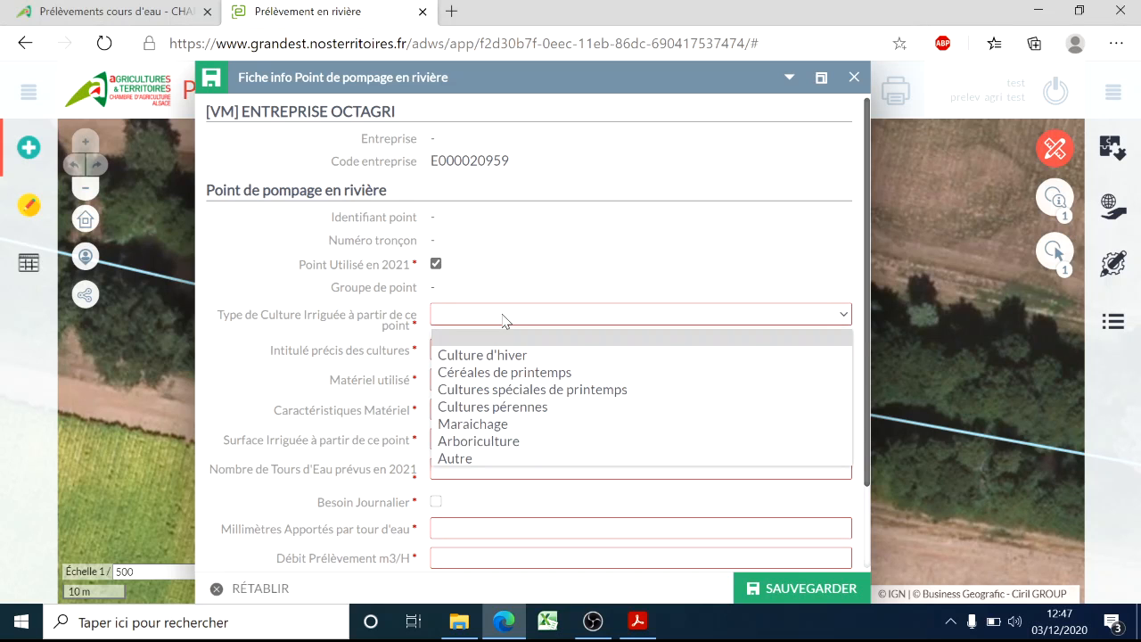
pyautogui.click(507, 424)
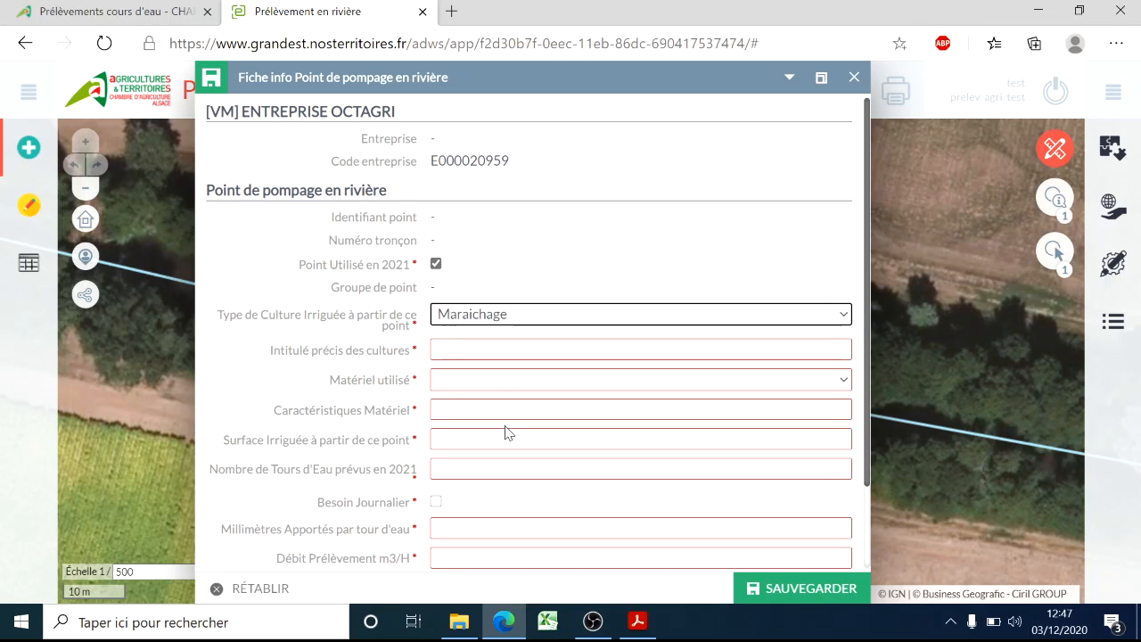
pyautogui.click(451, 350)
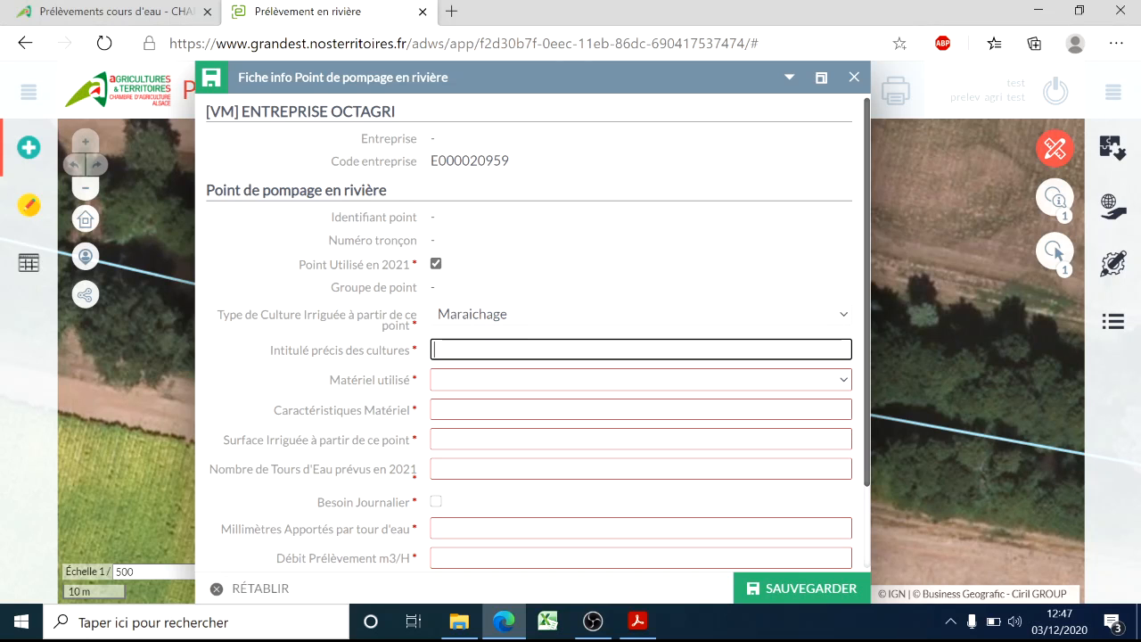
pyautogui.write('Cou')
pyautogui.press('BackSpace')
pyautogui.press('BackSpace')
pyautogui.press('BackSpace')
pyautogui.write('Légumes')
# Step: Choose Sprinklers as the equipment used and enter "15 sprinklers" as the equipment characteristics
pyautogui.click(453, 382)
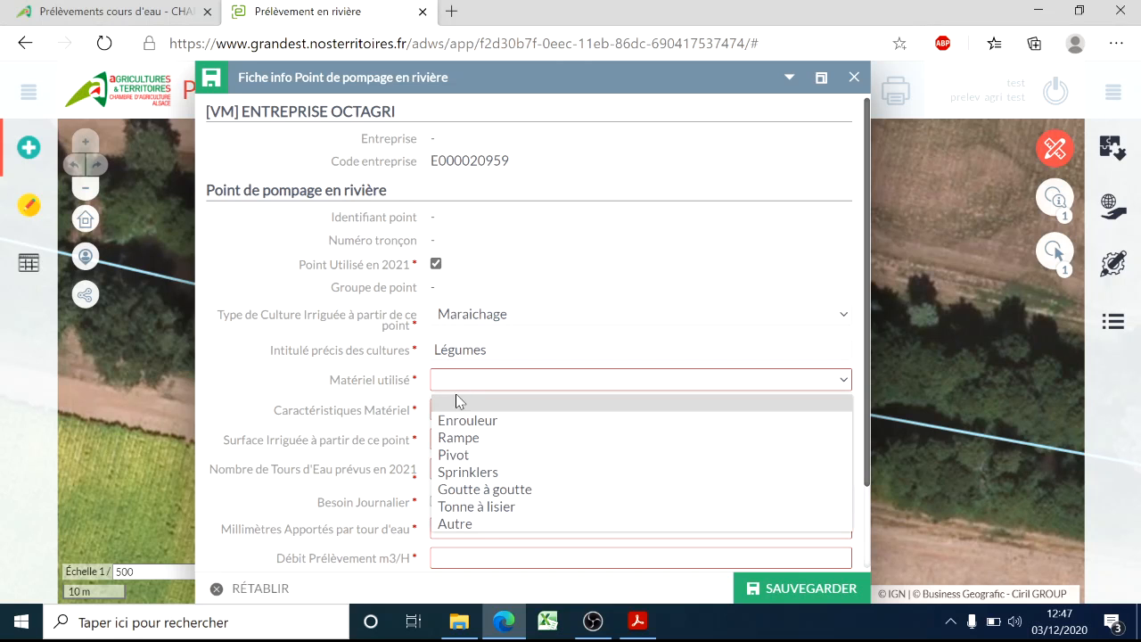
pyautogui.click(479, 471)
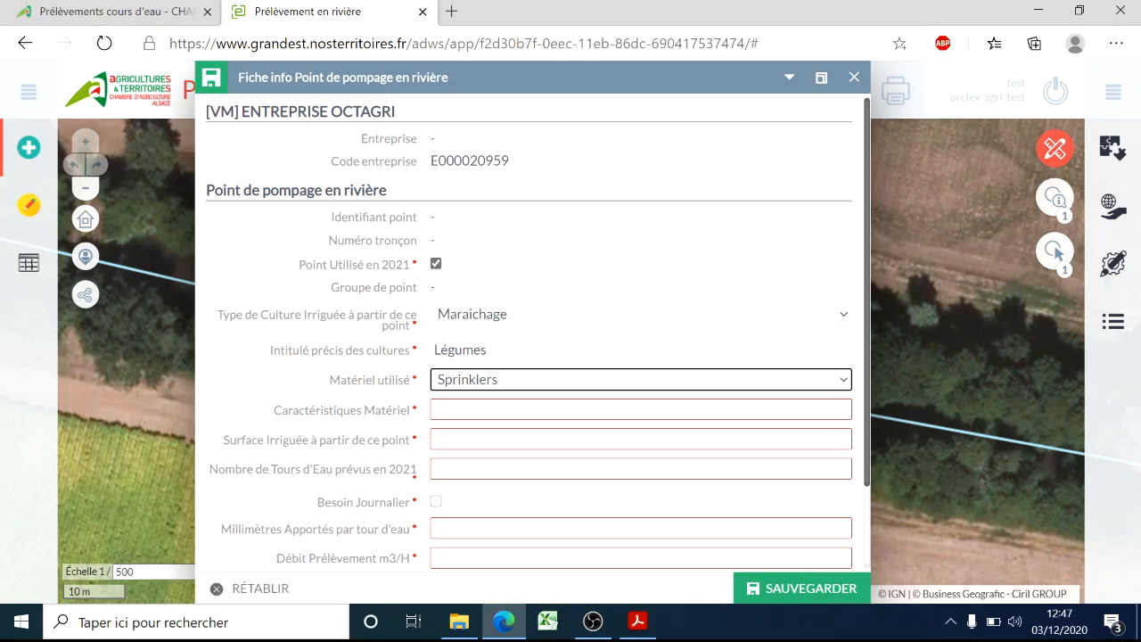
pyautogui.click(433, 411)
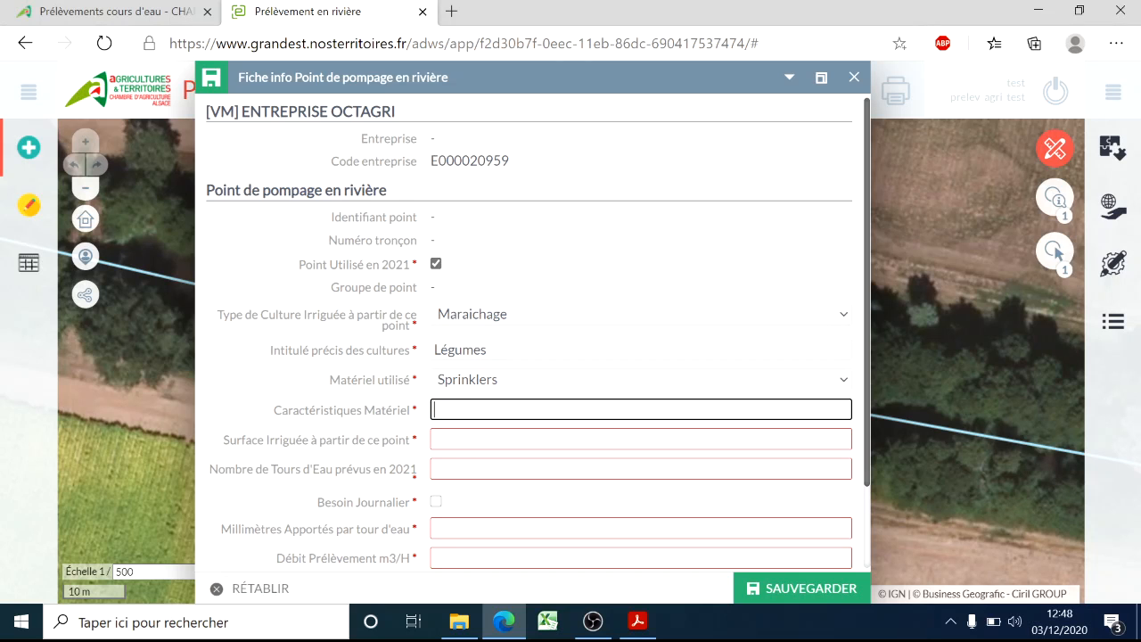
pyautogui.write('15 sprinklers')
# Step: Enter an irrigated surface of 2 and 2 planned waterings for 2021, with Besoin Journalier enabled
pyautogui.click(451, 441)
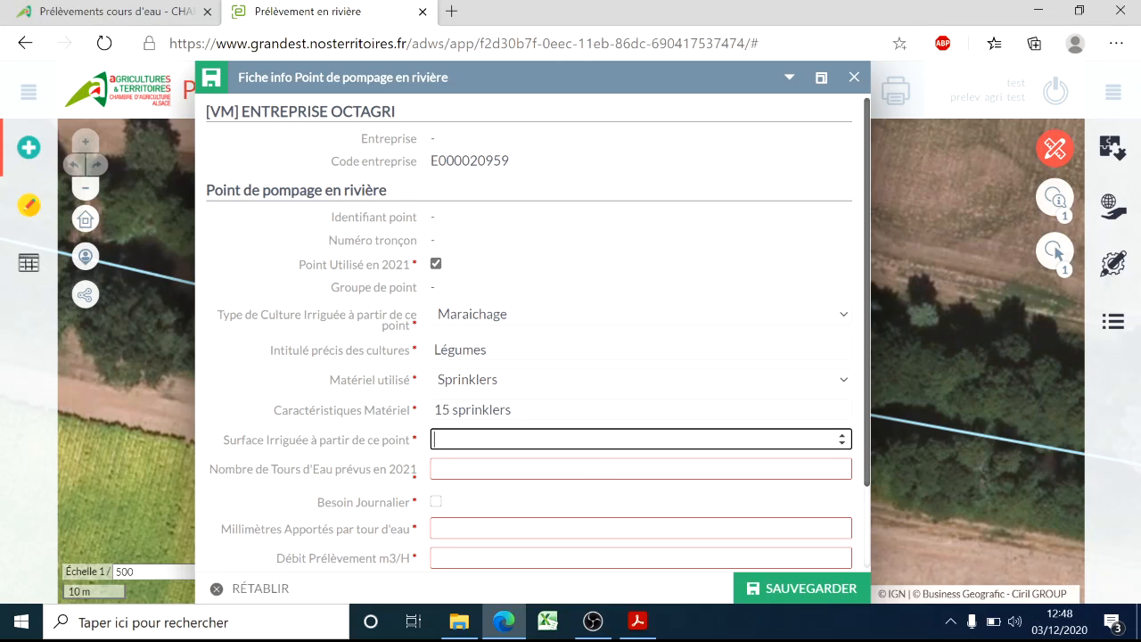
pyautogui.write('2')
pyautogui.press('Tab')
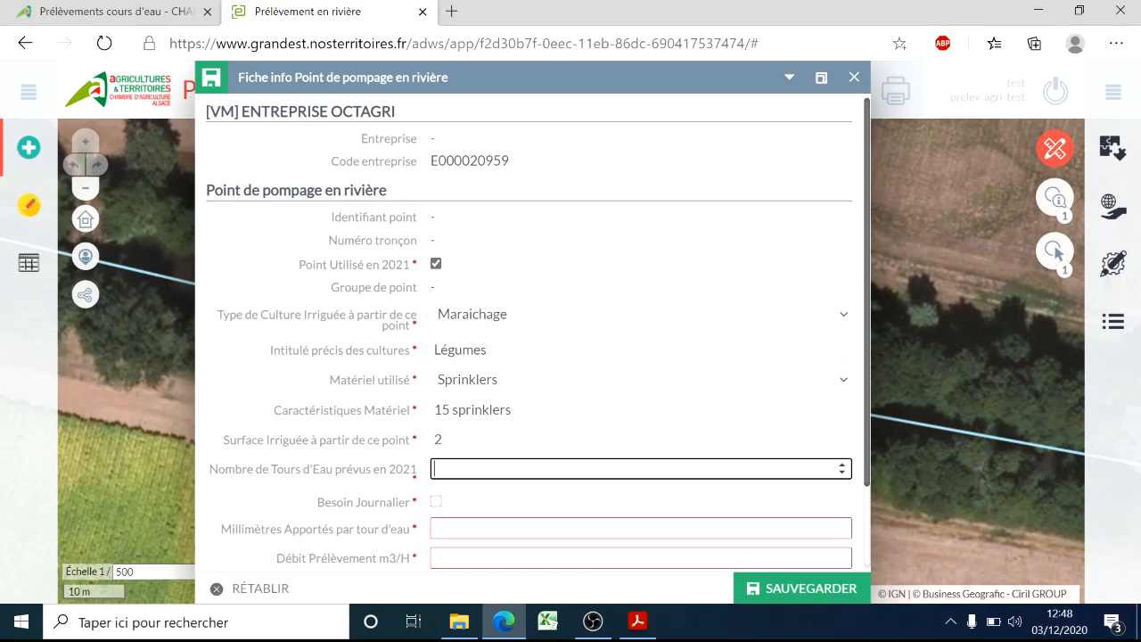
pyautogui.write('2')
pyautogui.scroll(-1, 490, 523)
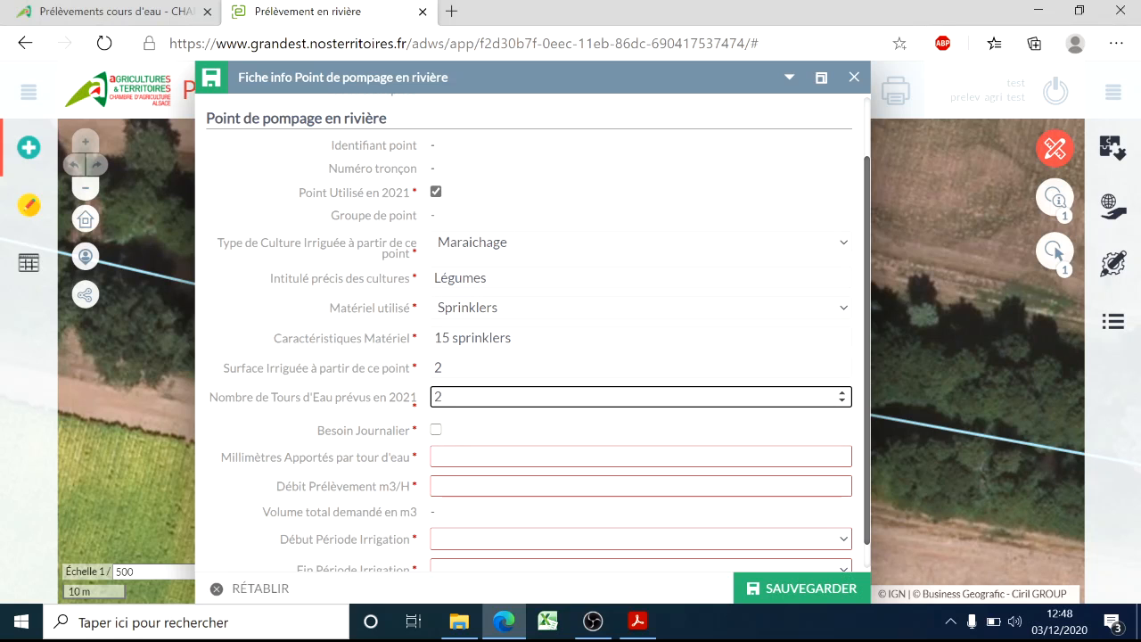
pyautogui.click(435, 429)
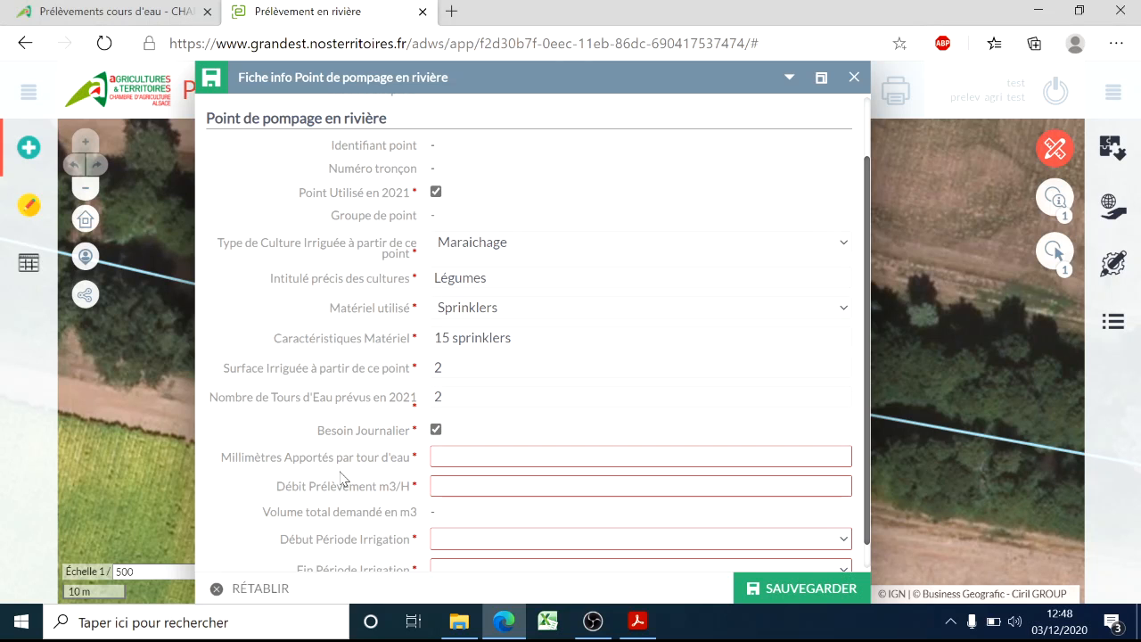
# Step: Enter 3 millimetres applied per watering and a withdrawal flow rate of 22 m3/h for the new vegetable irrigation point
pyautogui.click(445, 457)
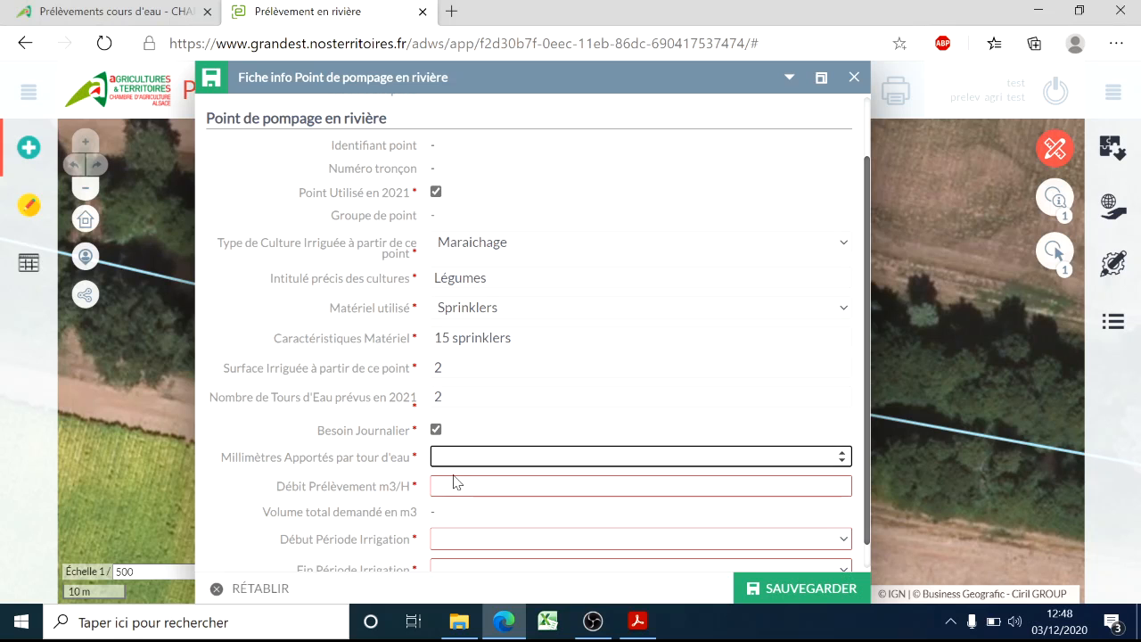
pyautogui.write('3')
pyautogui.press('Tab')
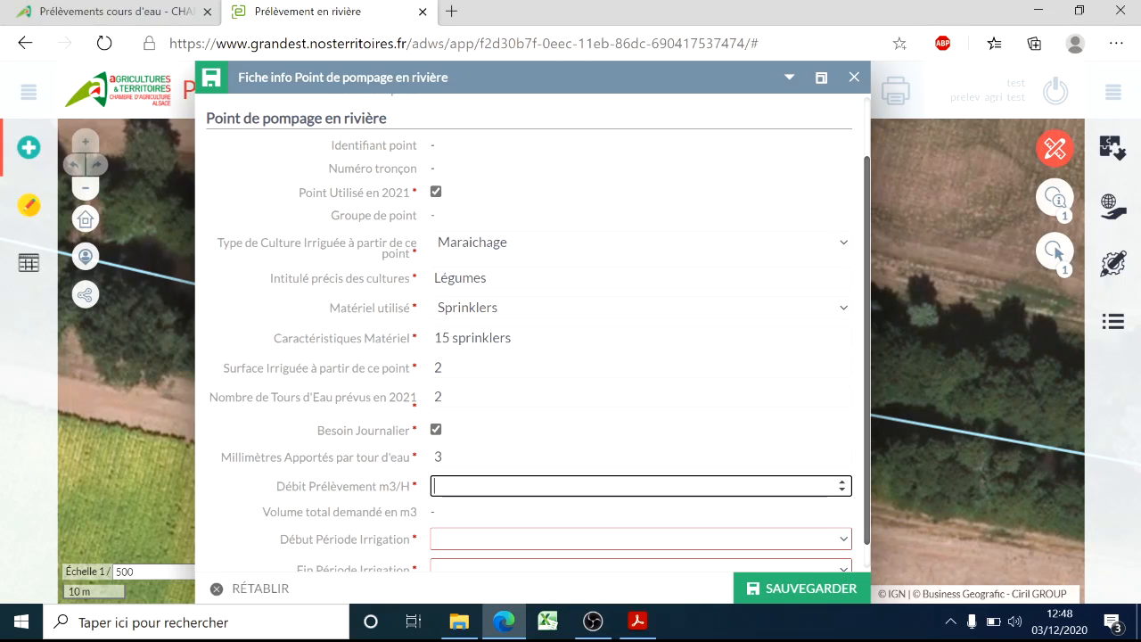
pyautogui.write('22')
# Step: Set the irrigation period to start in Mai and end in Juin, check the form's entries and save the point
pyautogui.scroll(-1, 491, 512)
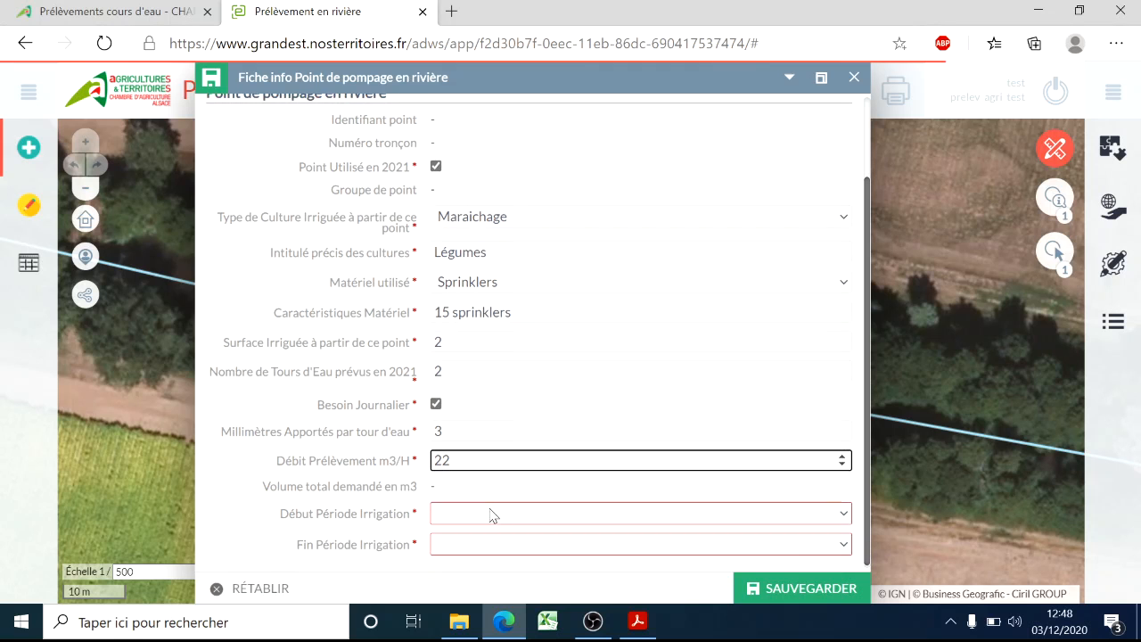
pyautogui.click(446, 513)
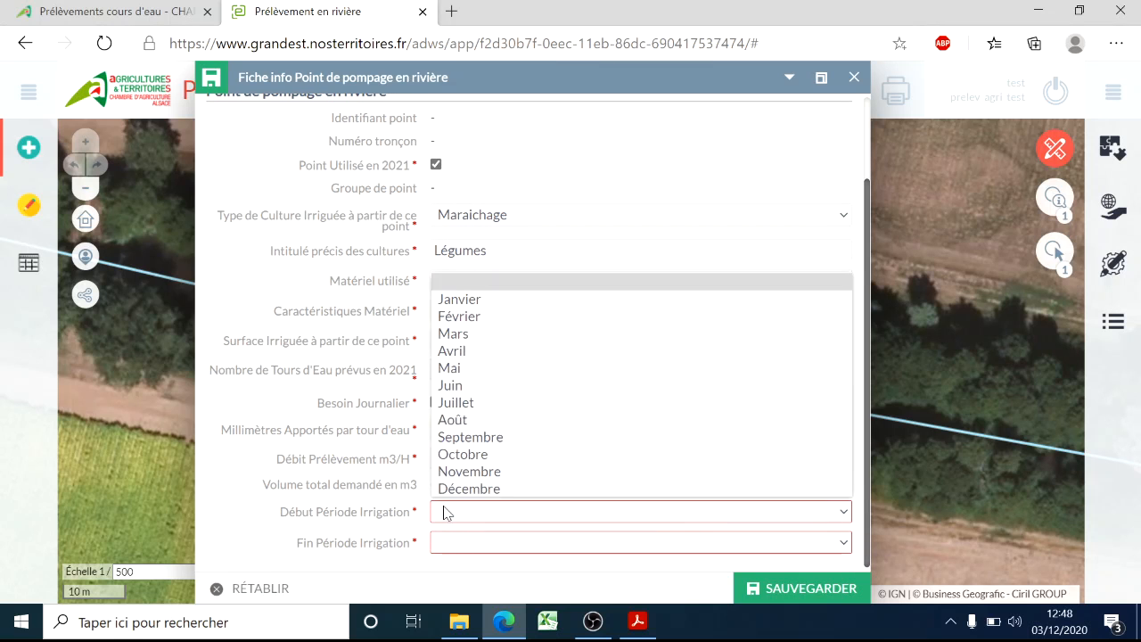
pyautogui.click(451, 368)
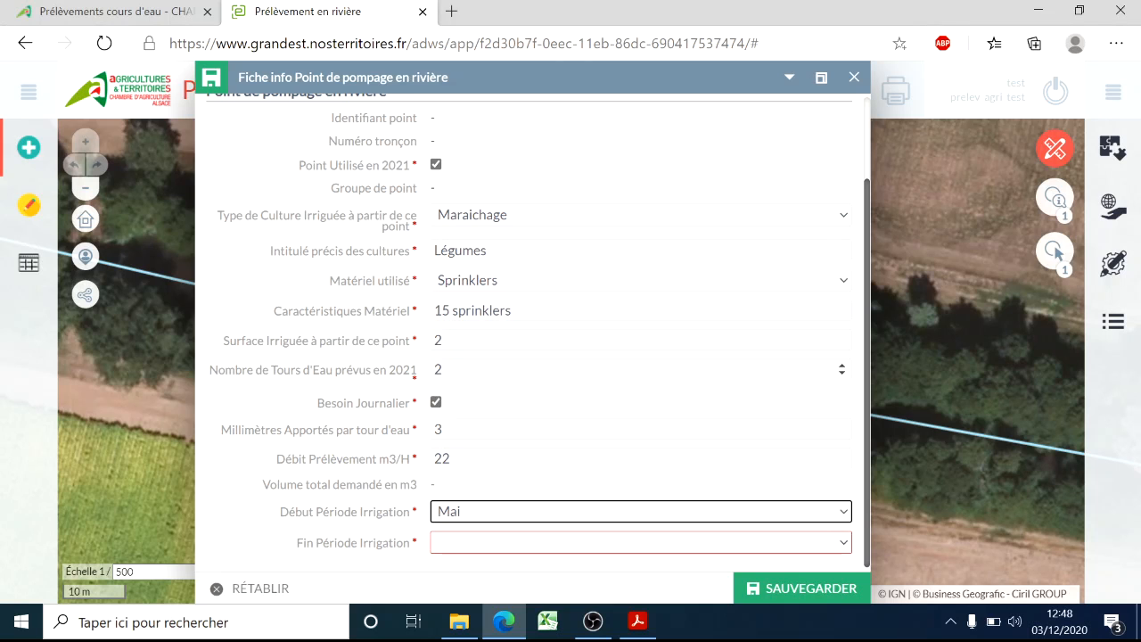
pyautogui.click(462, 546)
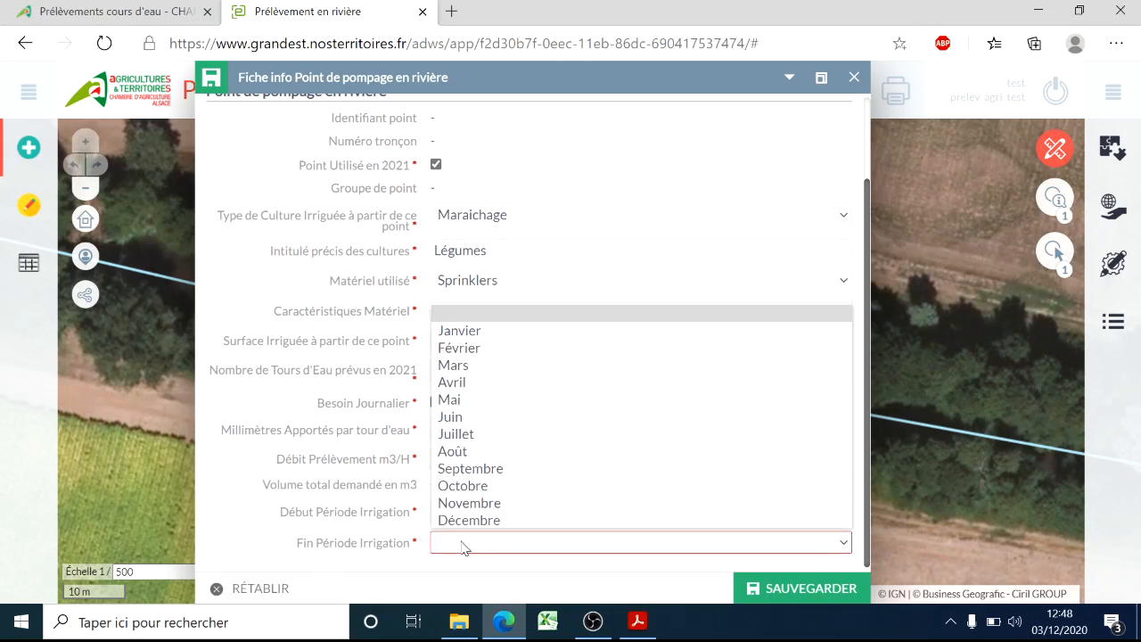
pyautogui.click(473, 419)
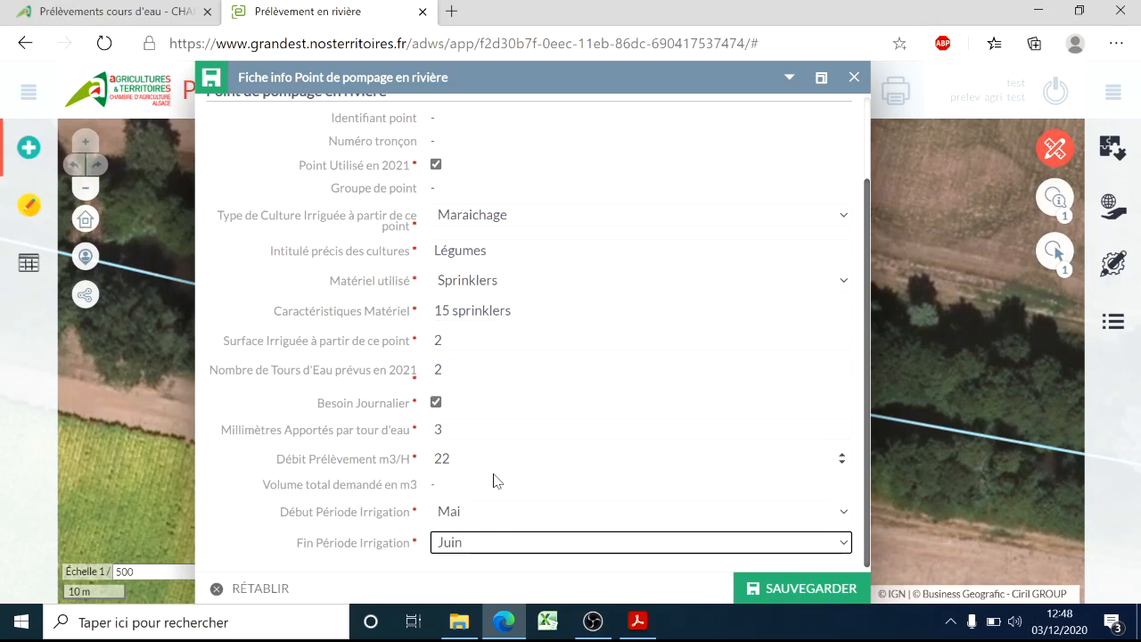
pyautogui.scroll(2, 570, 372)
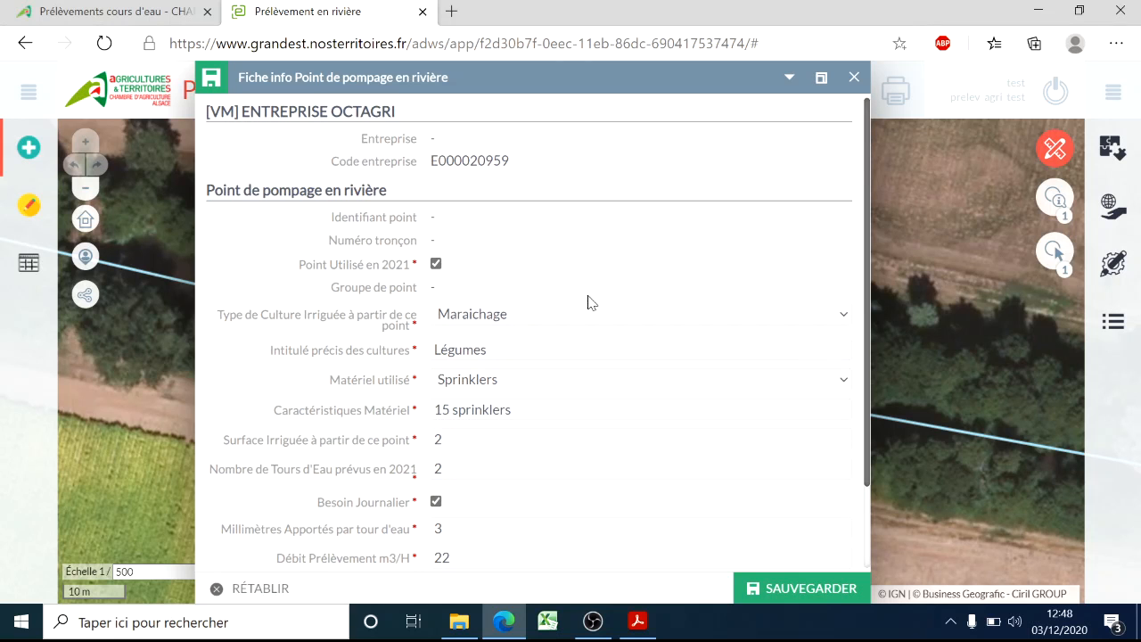
pyautogui.scroll(-1, 589, 303)
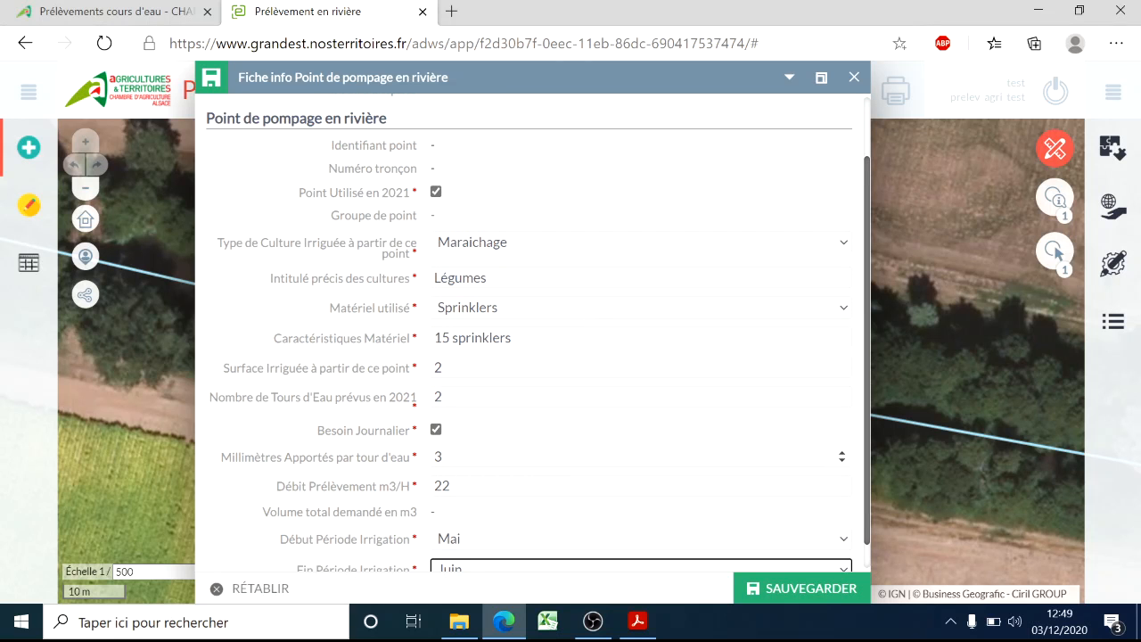
pyautogui.scroll(-1, 481, 431)
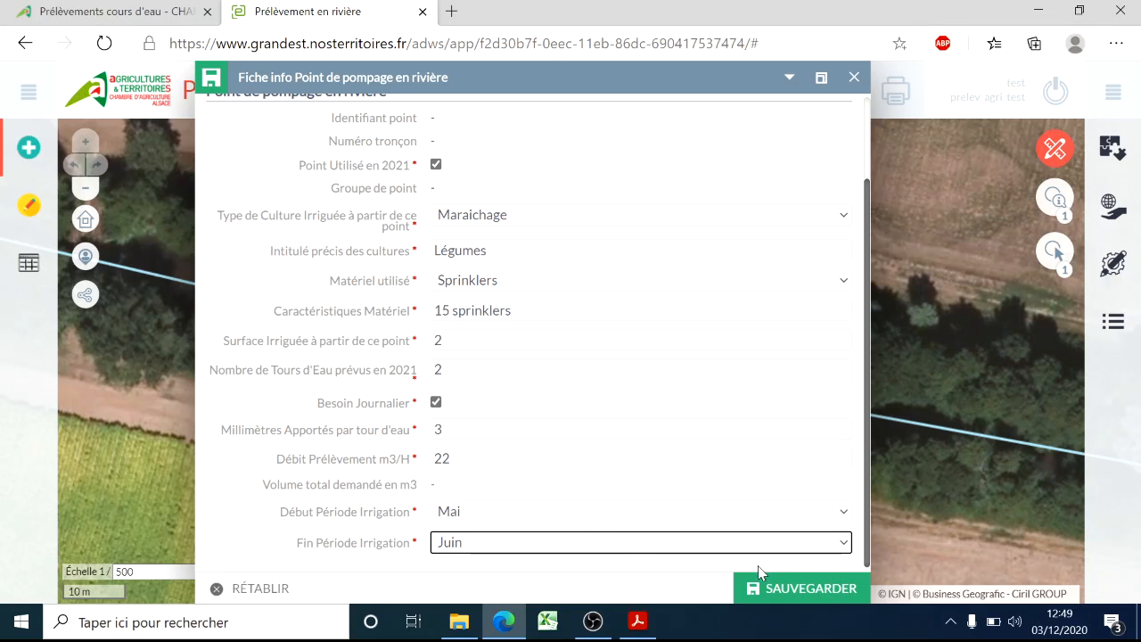
pyautogui.click(796, 592)
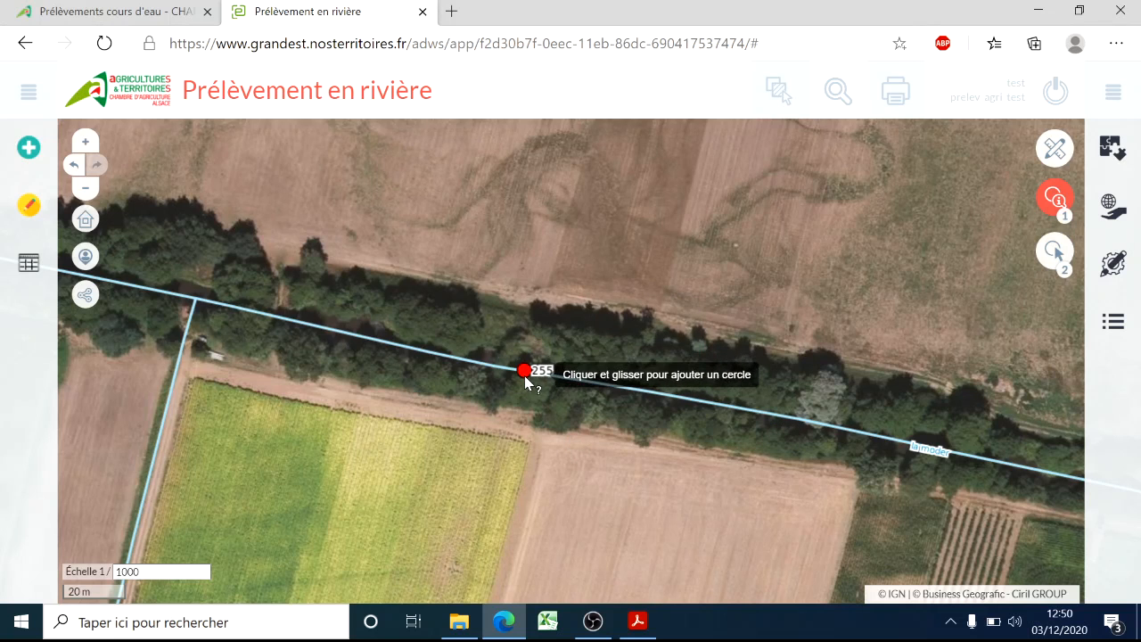
# Step: Query the pumping points at point 255's location on the map and review the information sheet of point 255
pyautogui.click(1058, 204)
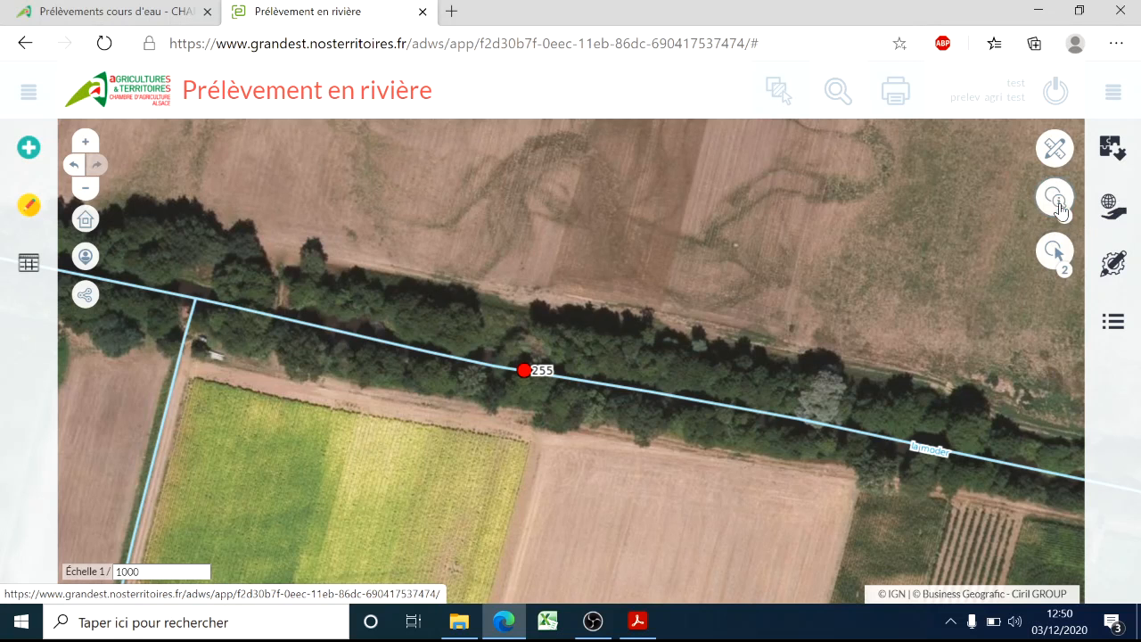
pyautogui.click(525, 373)
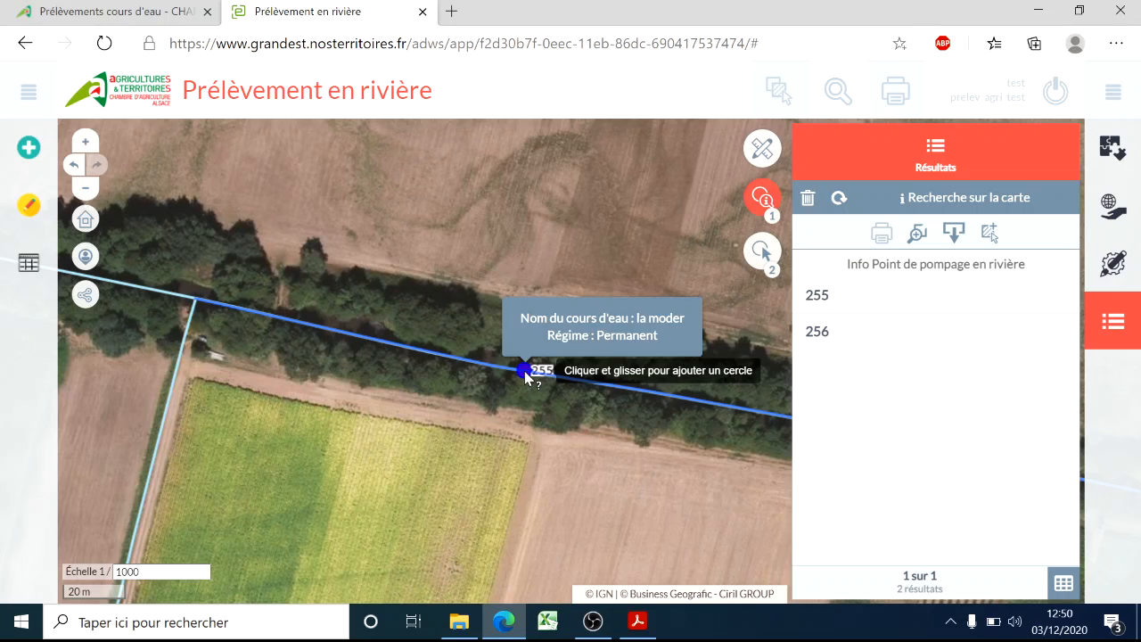
pyautogui.moveTo(879, 309)
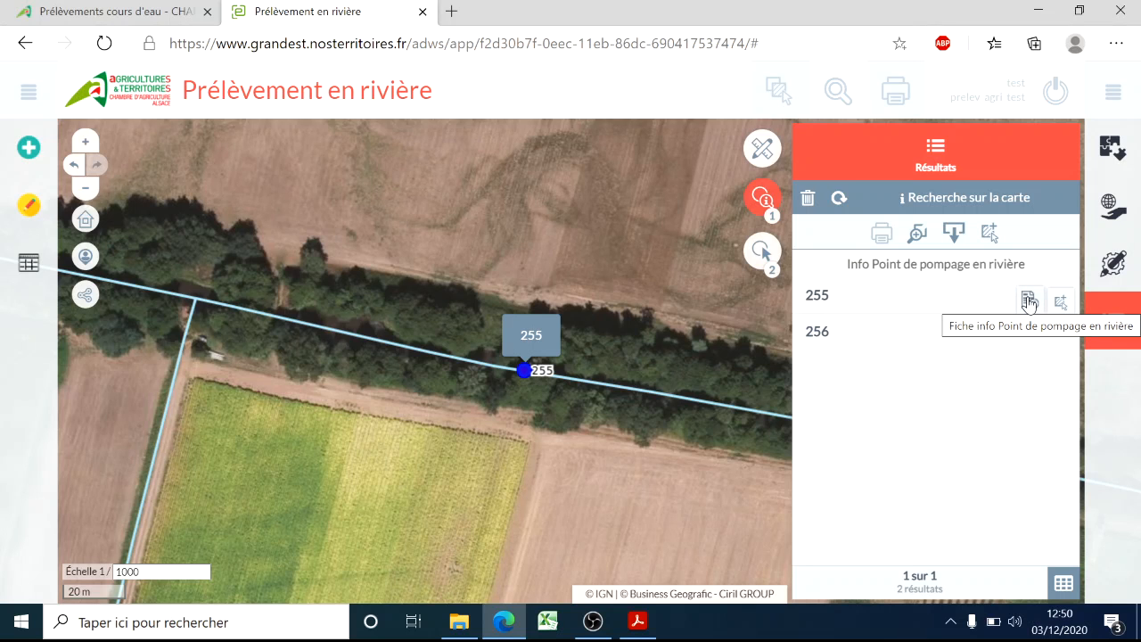
pyautogui.click(1028, 303)
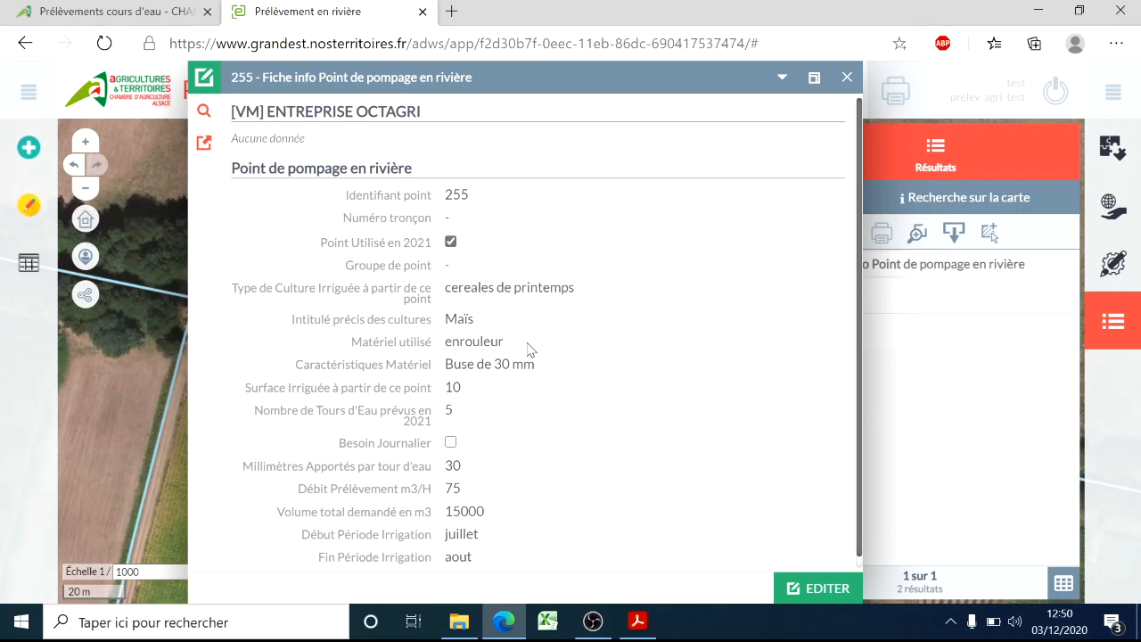
pyautogui.scroll(-1, 624, 522)
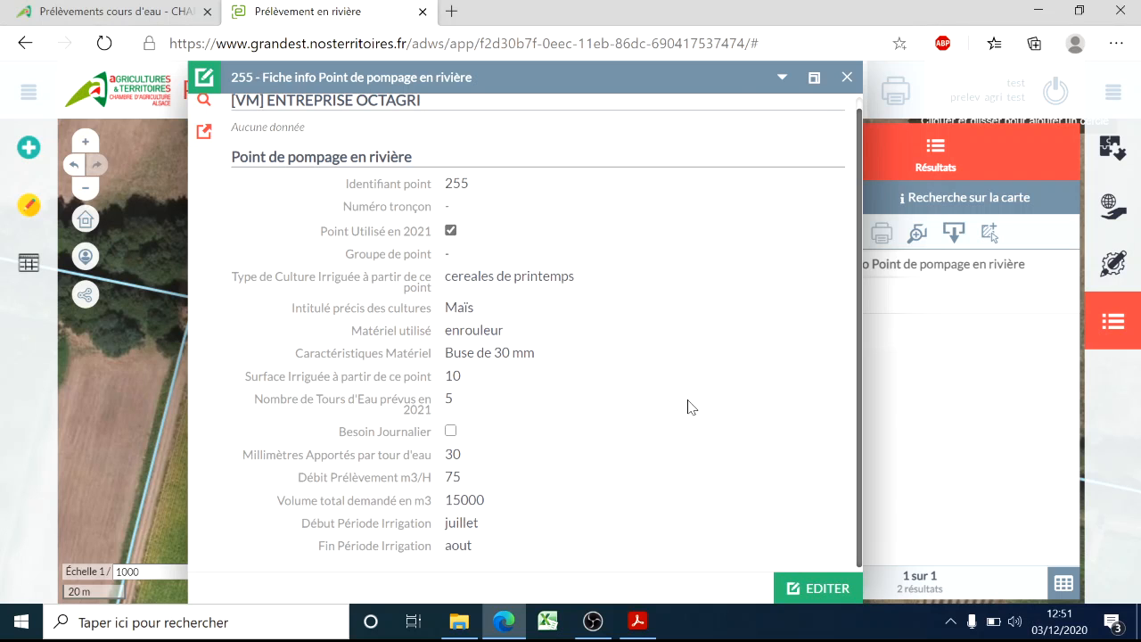
pyautogui.click(847, 86)
# Step: Review the information sheet of point 256, then close it and the map search results
pyautogui.moveTo(879, 339)
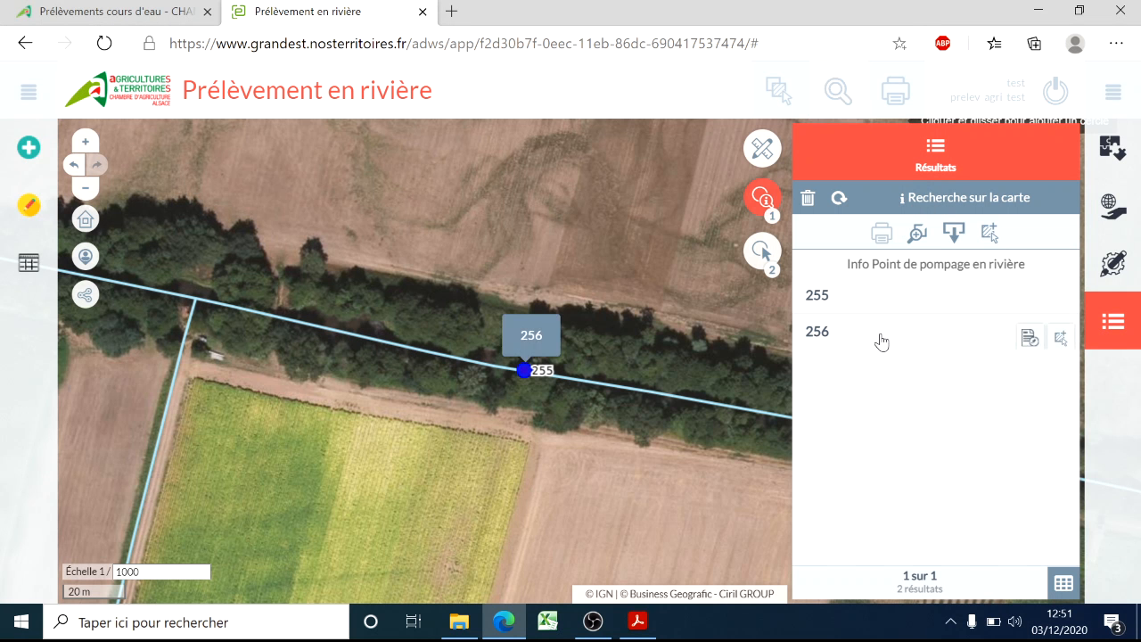
pyautogui.click(1030, 338)
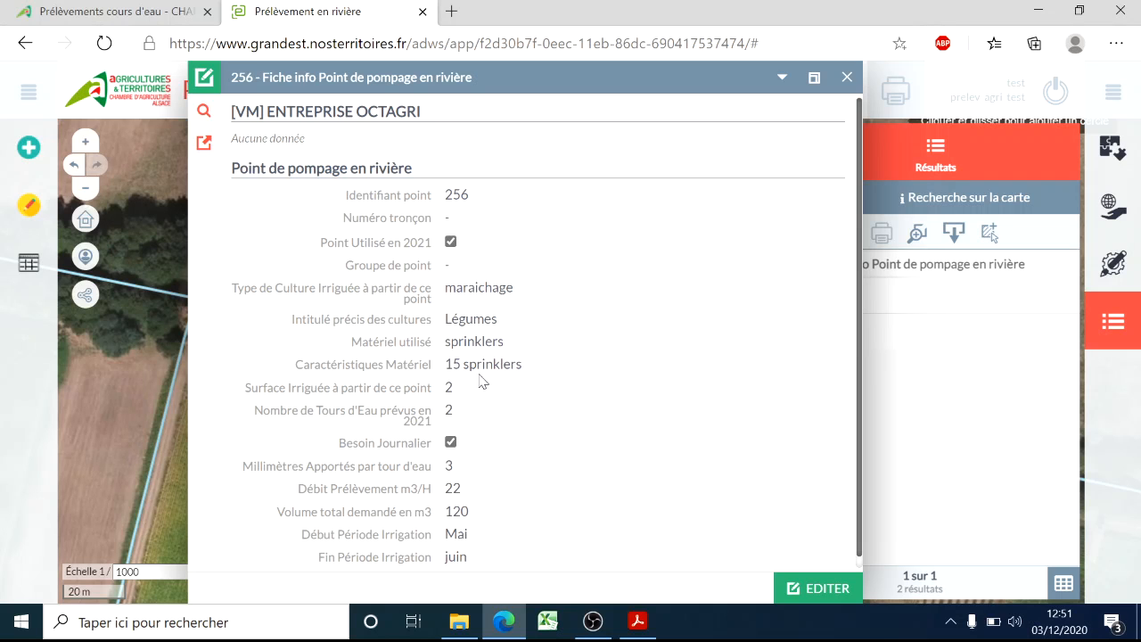
pyautogui.scroll(-1, 571, 423)
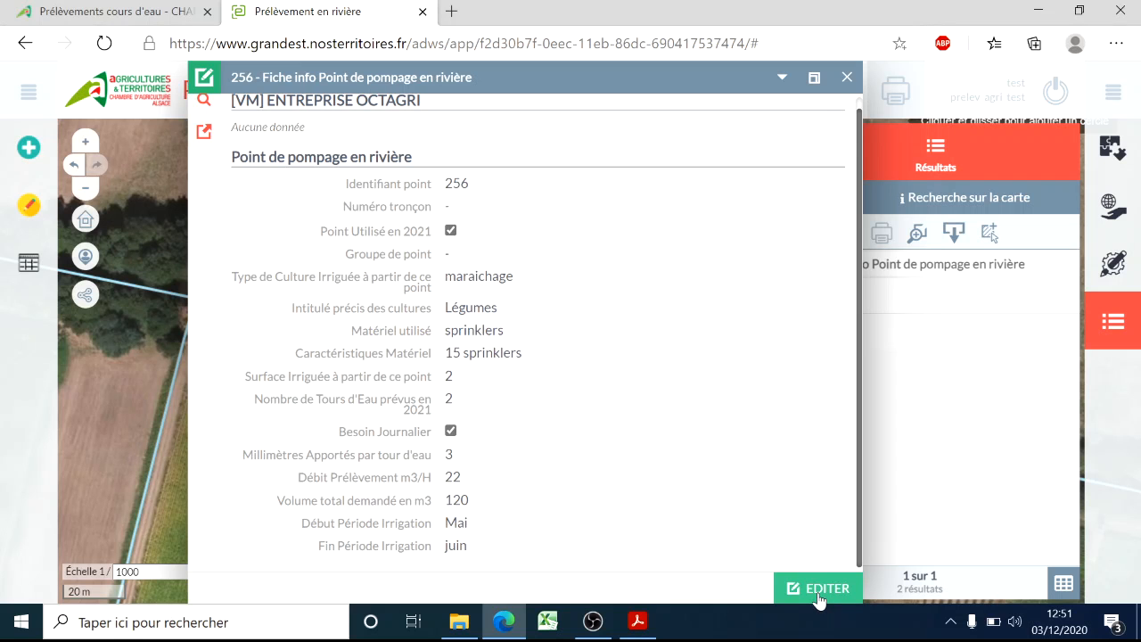
pyautogui.click(845, 79)
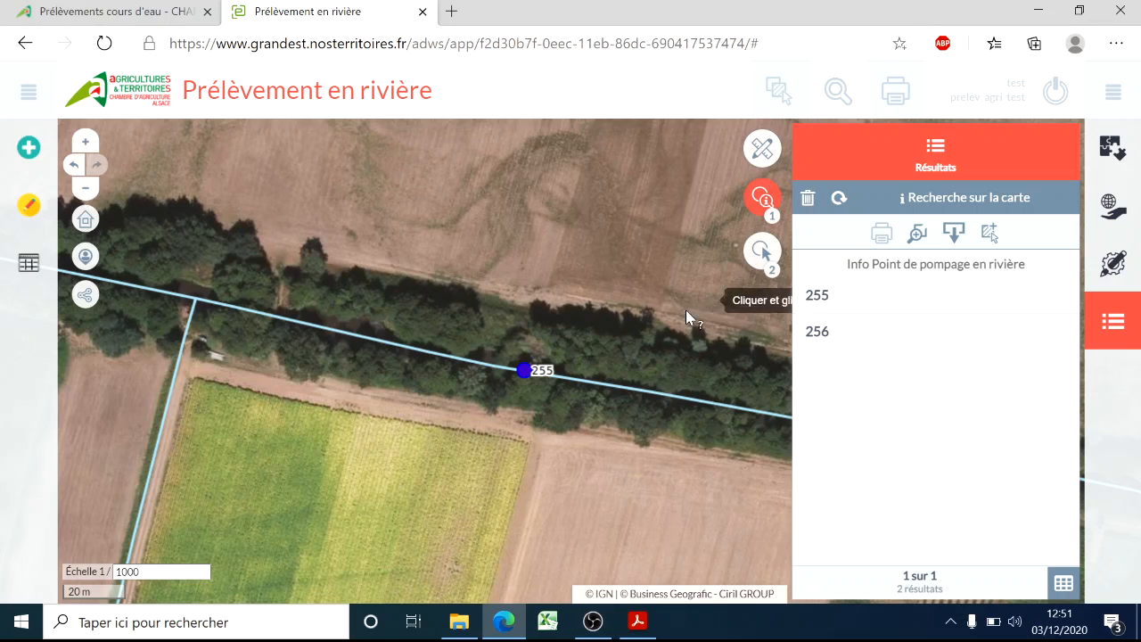
pyautogui.click(1113, 324)
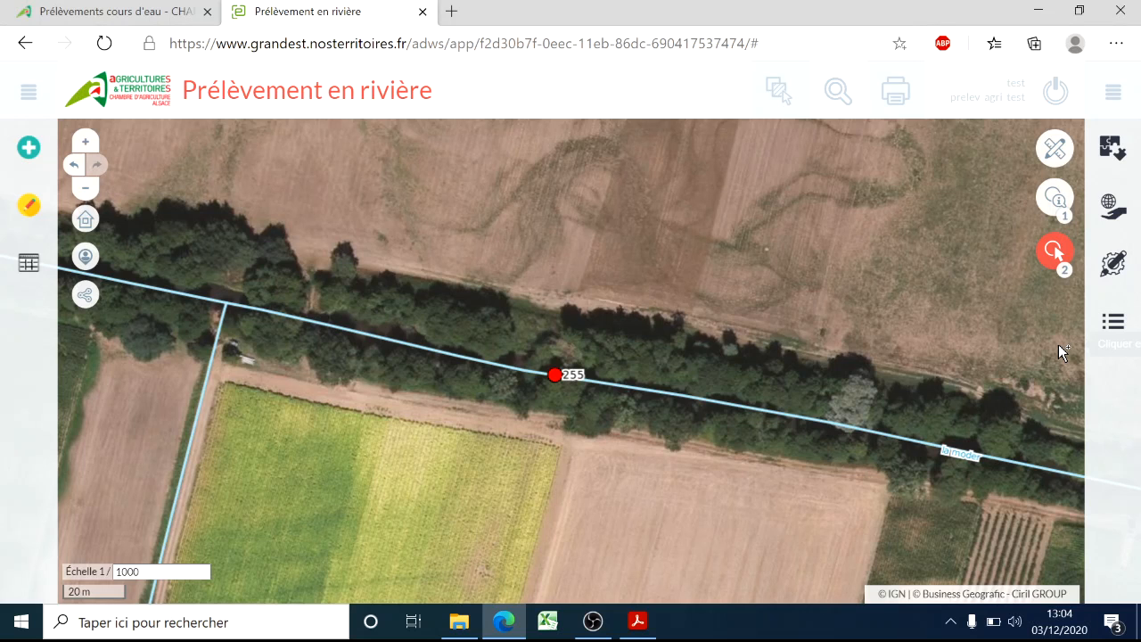
# Step: Add a new pumping point on the Moder river east of point 255, just past the river's name label
pyautogui.click(30, 150)
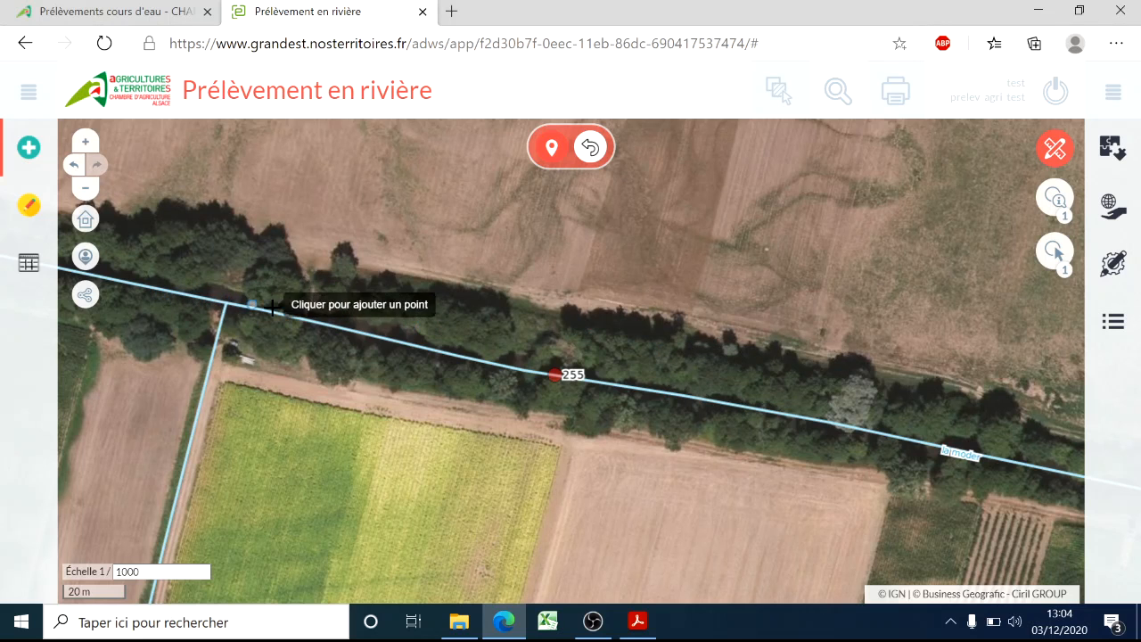
pyautogui.moveTo(828, 416)
pyautogui.mouseDown()
pyautogui.moveTo(591, 402)
pyautogui.moveTo(417, 358)
pyautogui.mouseUp()
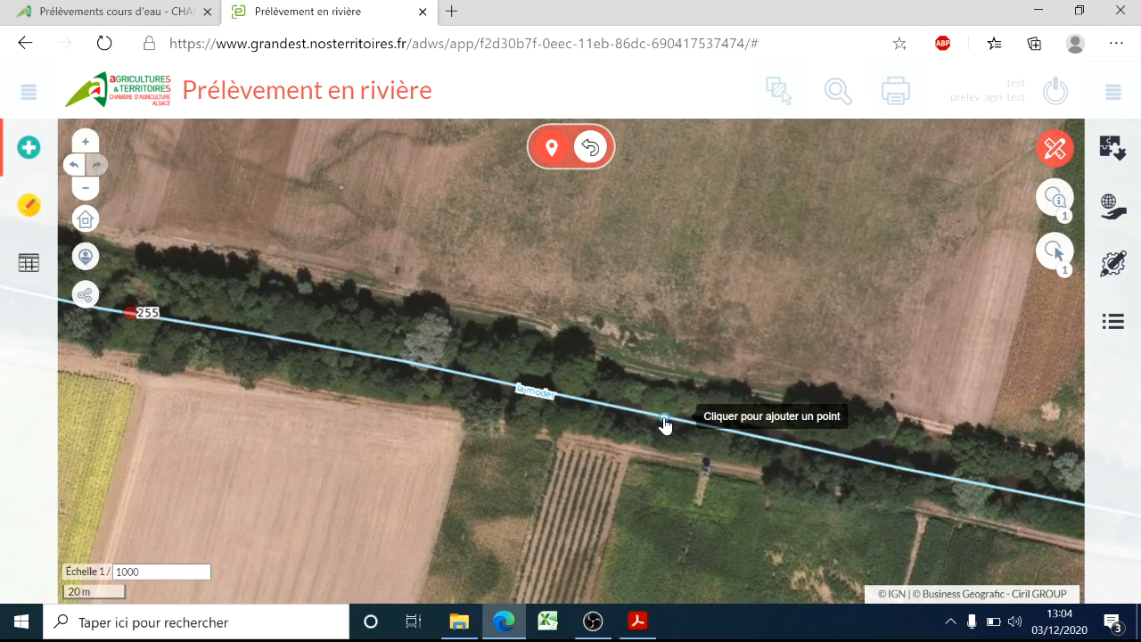
pyautogui.click(665, 421)
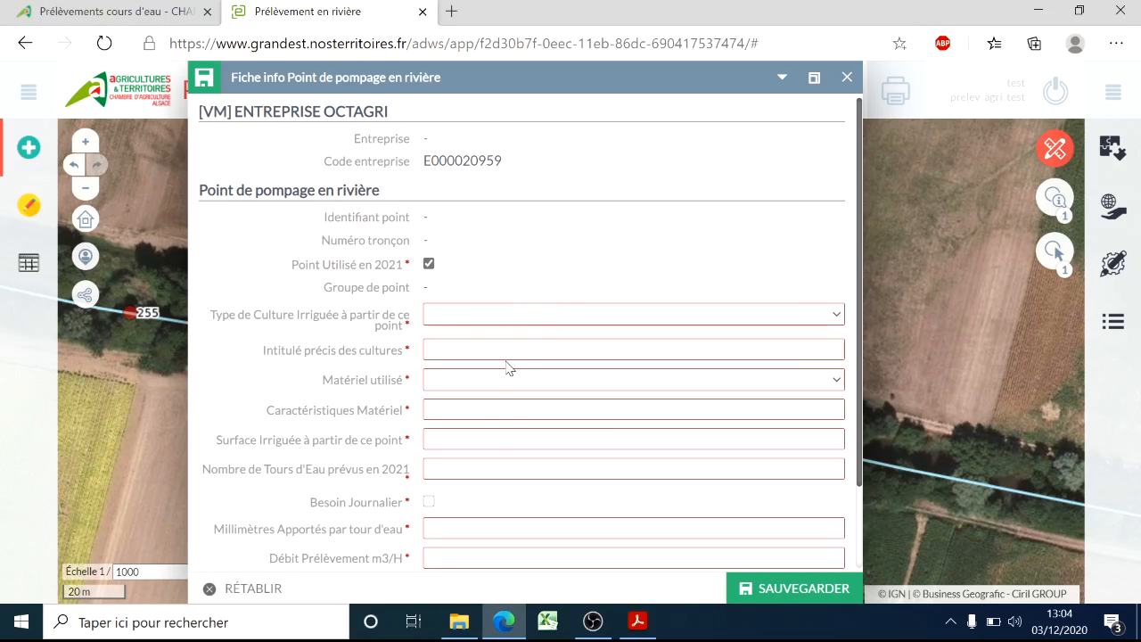
# Step: Set the new point's irrigated crop type to Céréales de printemps and its precise crop title to "Maïs"
pyautogui.click(510, 318)
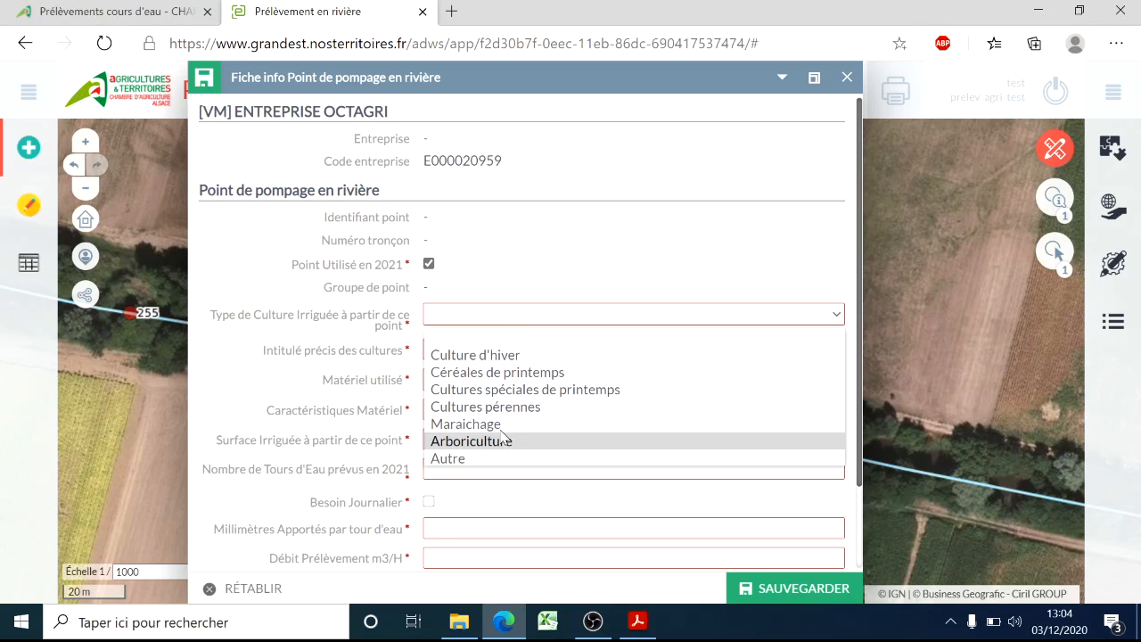
pyautogui.click(575, 373)
pyautogui.click(571, 349)
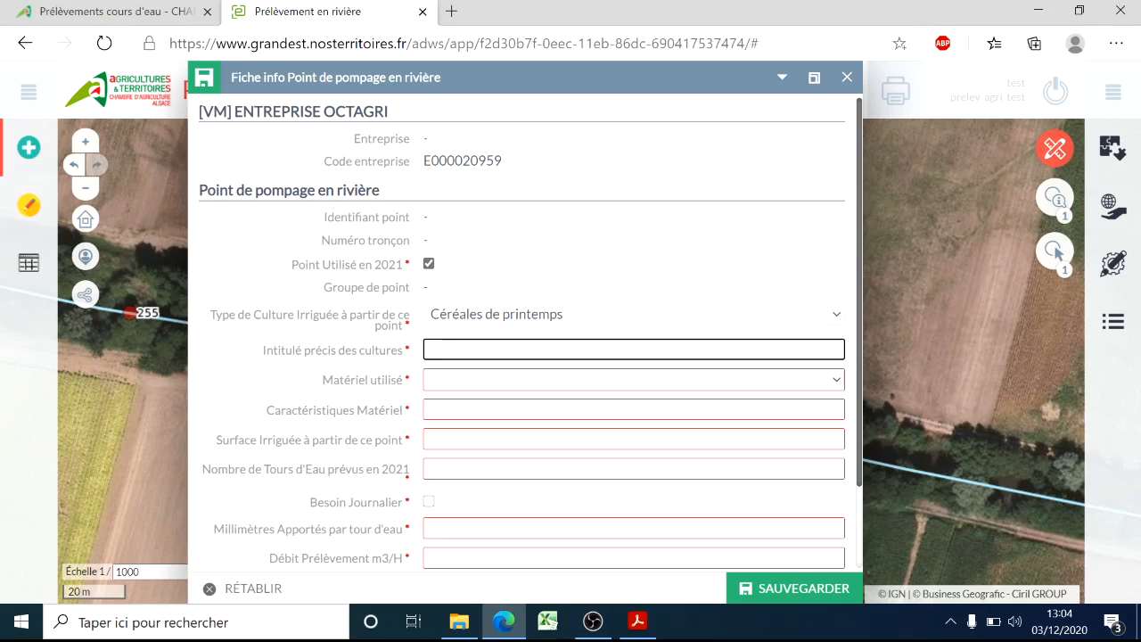
pyautogui.write('Ma')
pyautogui.press('BackSpace')
# Step: Choose Enrouleur as the equipment used and enter "Buse de 30 mm" as the equipment characteristics
pyautogui.click(501, 378)
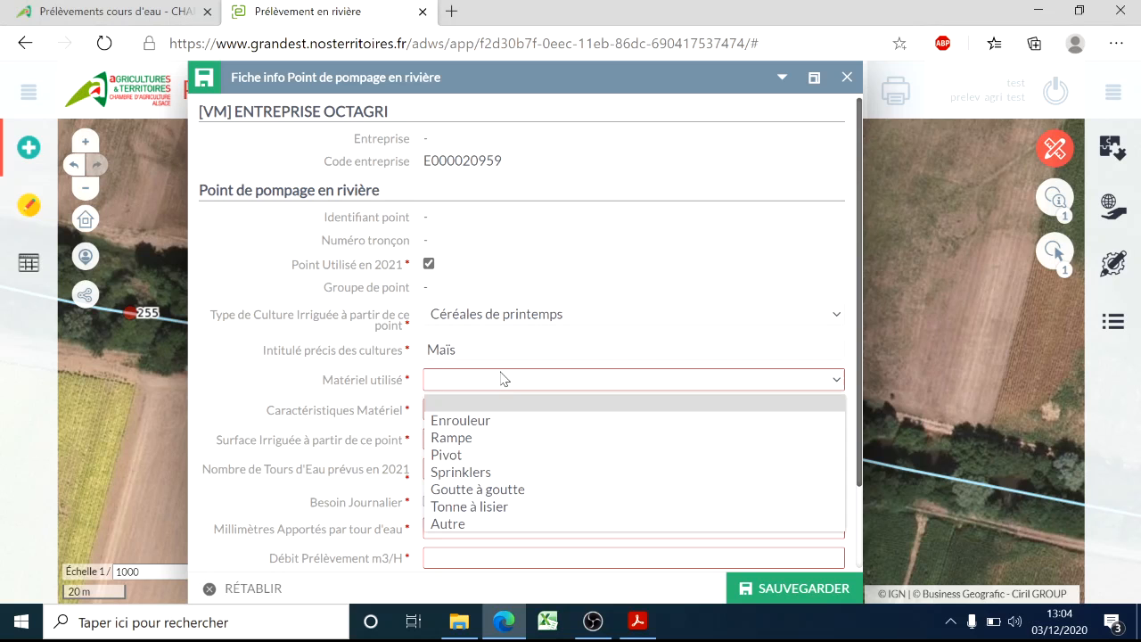
pyautogui.click(460, 421)
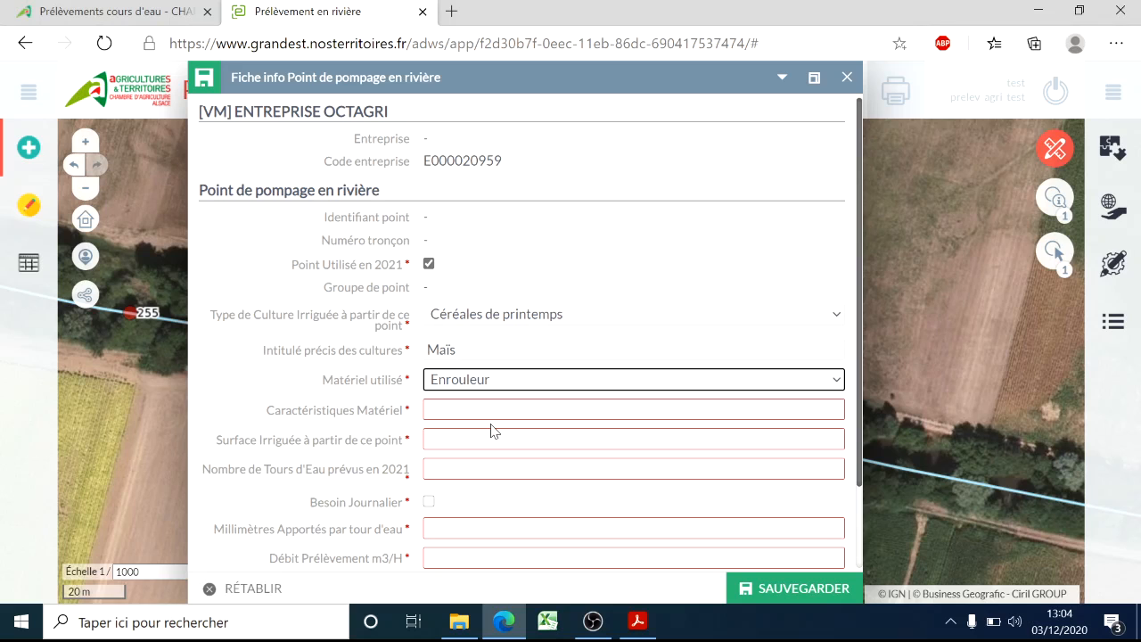
pyautogui.click(491, 411)
pyautogui.write('B')
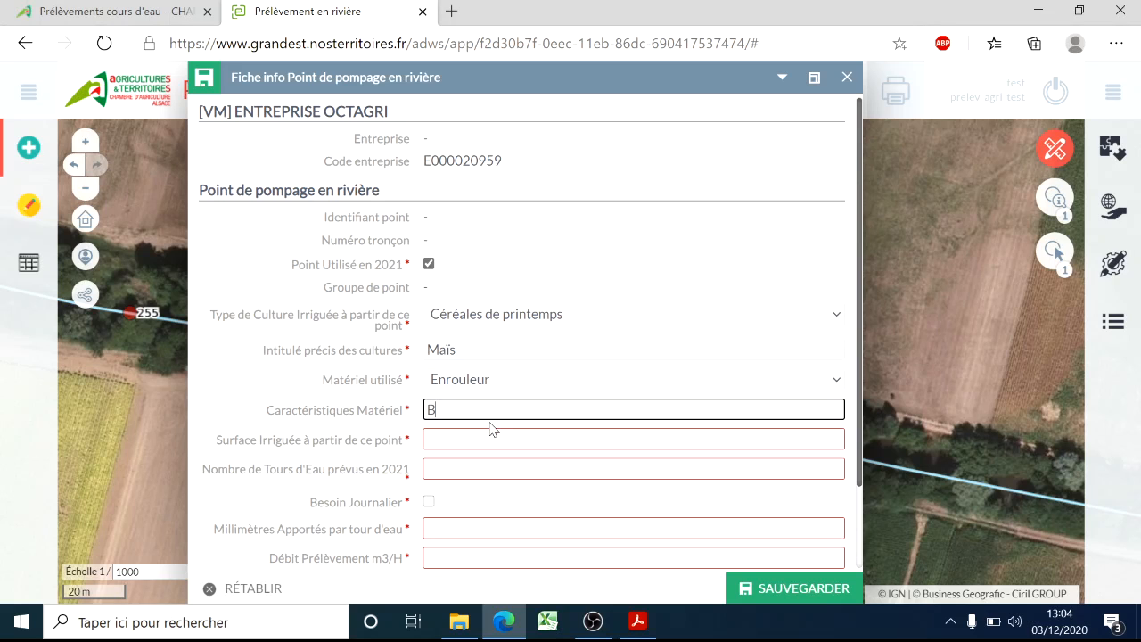
pyautogui.write('use de 30 mm')
# Step: Enter an irrigated surface of 10 and 6 planned waterings for 2021
pyautogui.press('Tab')
pyautogui.write('10')
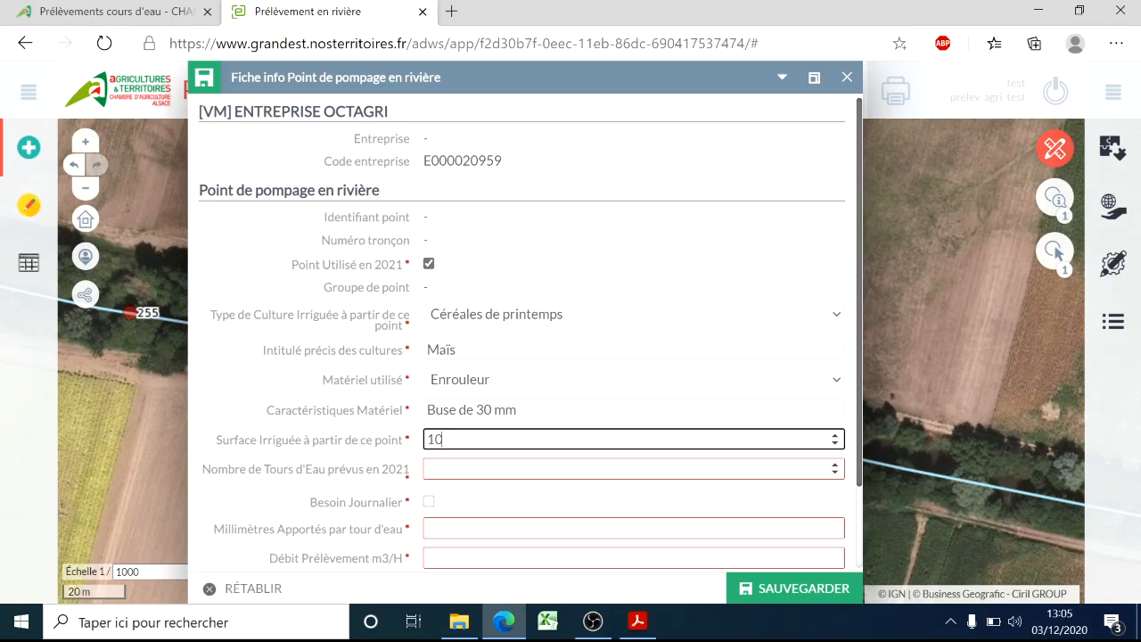
pyautogui.press('Tab')
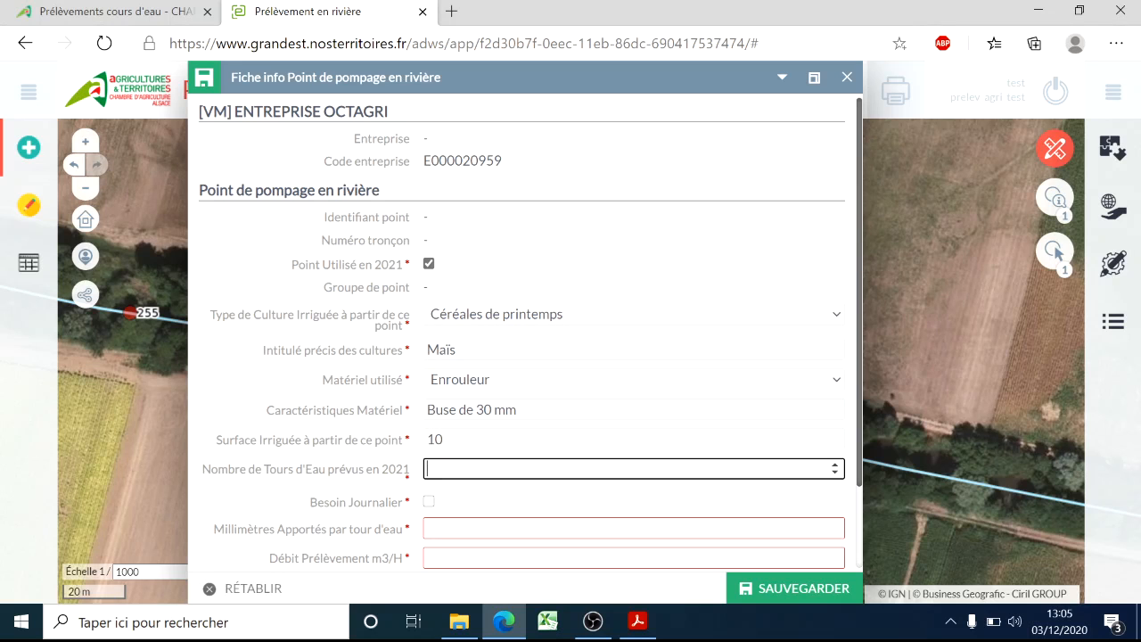
pyautogui.write('6')
# Step: Enter 30 millimetres applied per watering and a withdrawal flow rate of 75 m3/h for the maize irrigation point
pyautogui.scroll(-1, 441, 508)
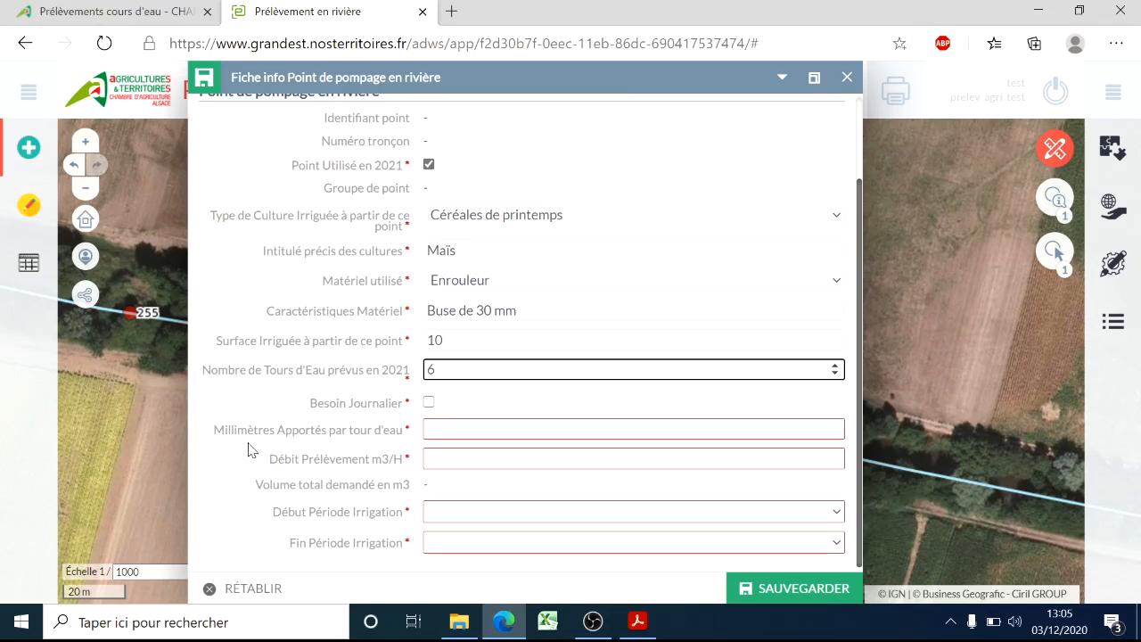
pyautogui.click(450, 430)
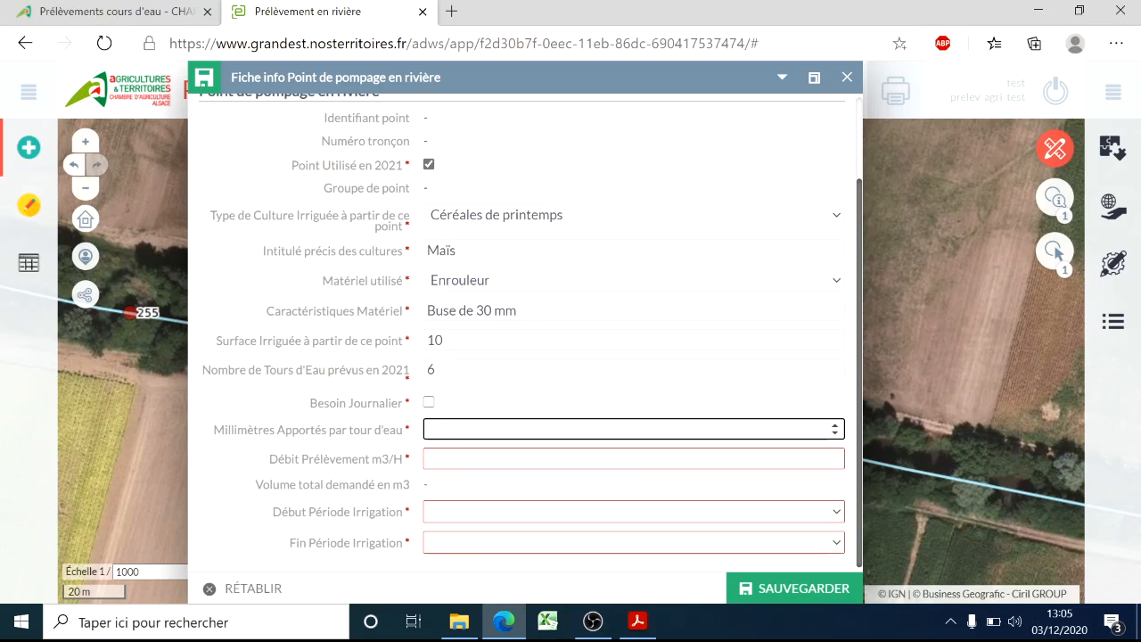
pyautogui.write('75')
pyautogui.press('BackSpace')
pyautogui.click(463, 460)
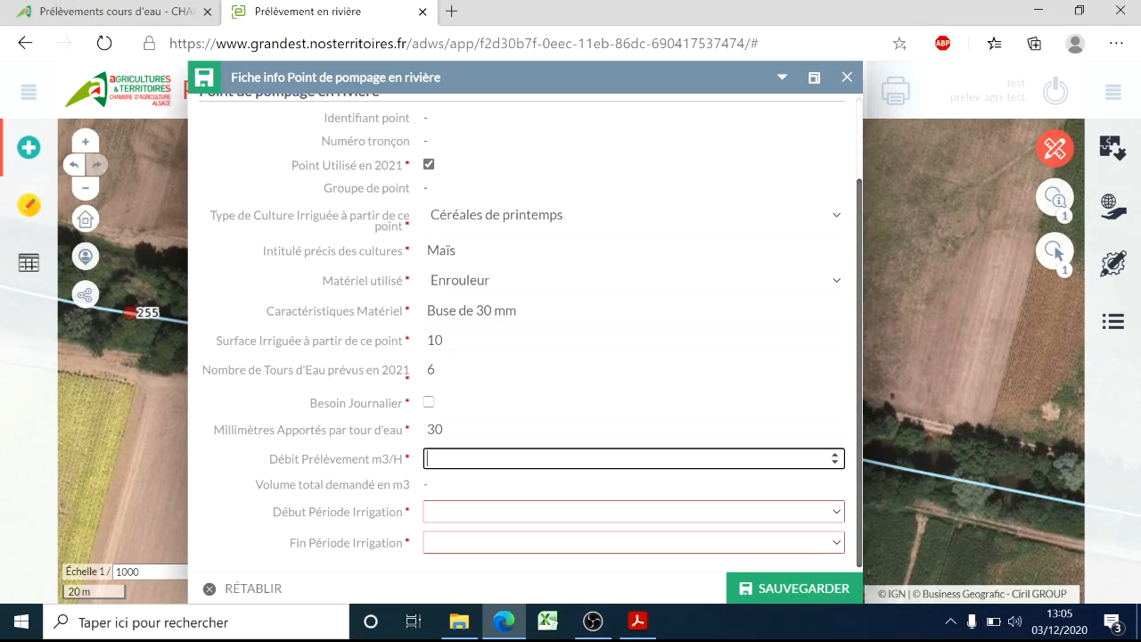
pyautogui.write('75')
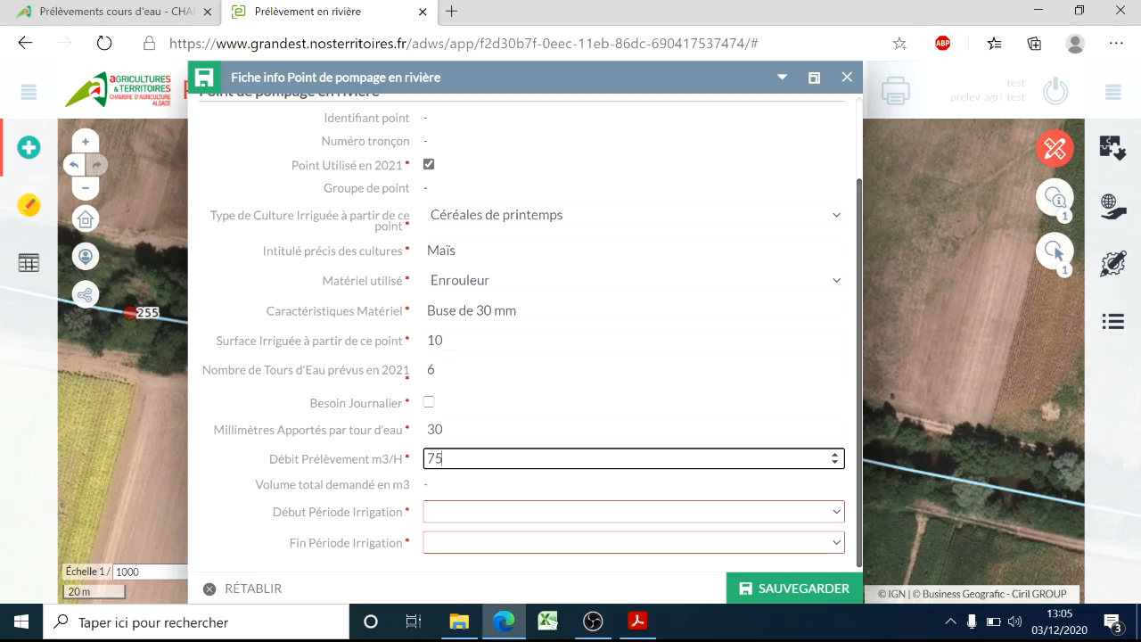
# Step: Set the maize point's irrigation period from Juillet to Août and save the pumping point form
pyautogui.click(442, 517)
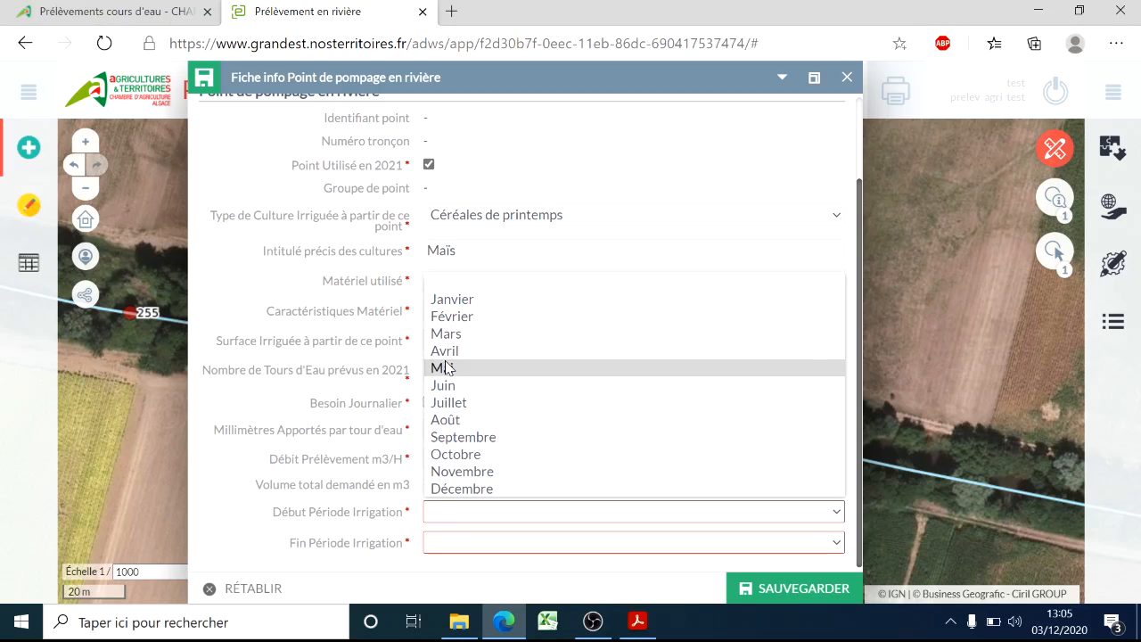
pyautogui.click(456, 402)
pyautogui.click(489, 548)
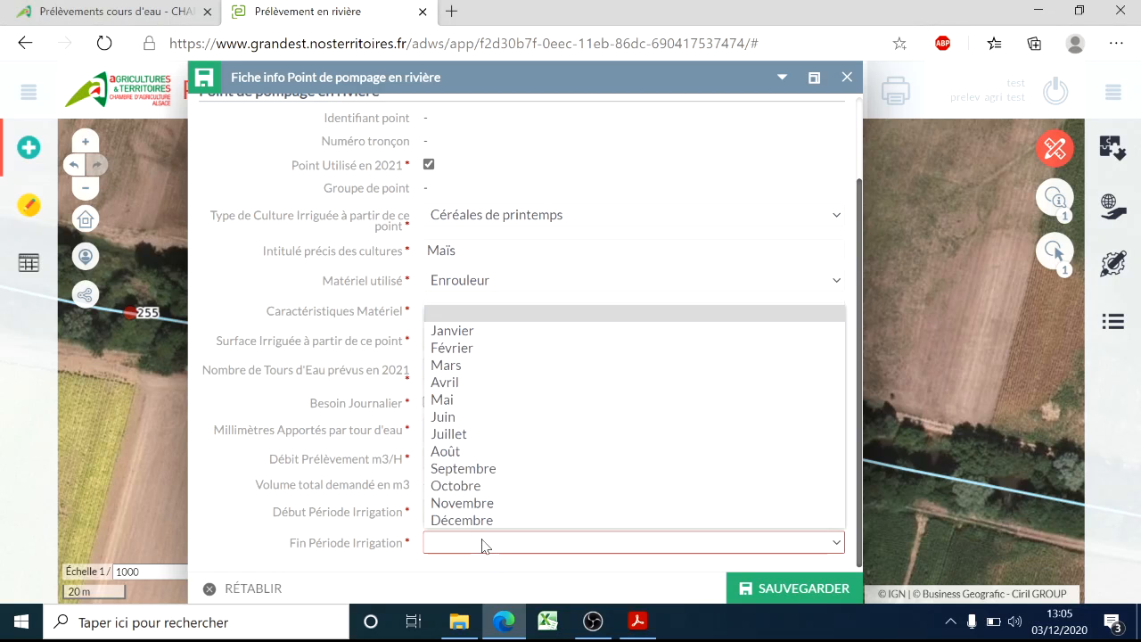
pyautogui.click(487, 456)
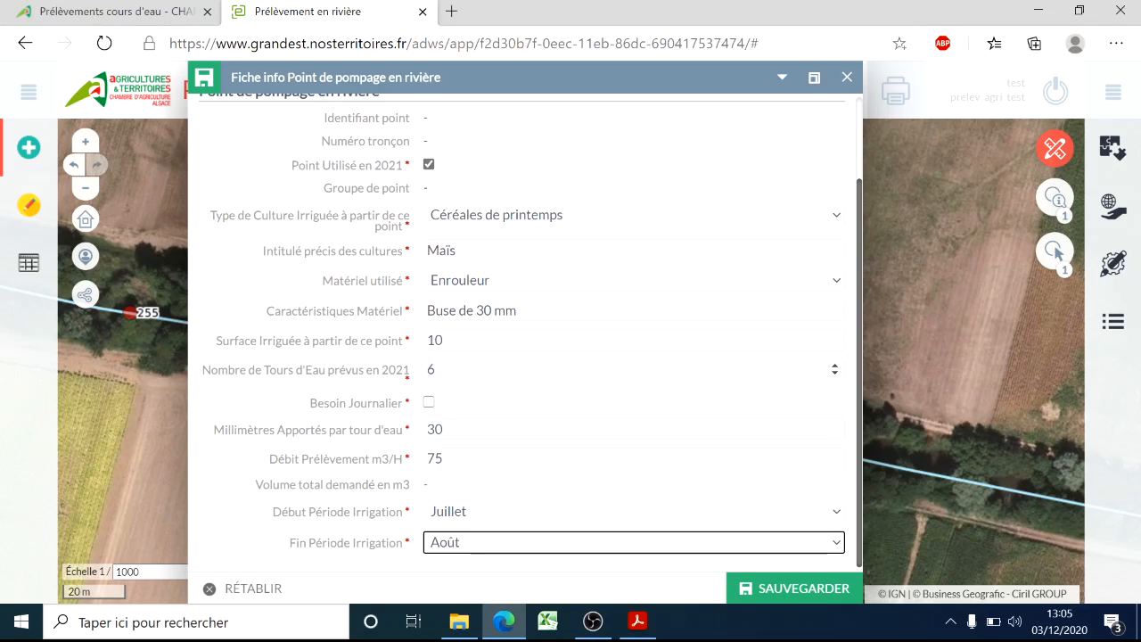
pyautogui.click(799, 588)
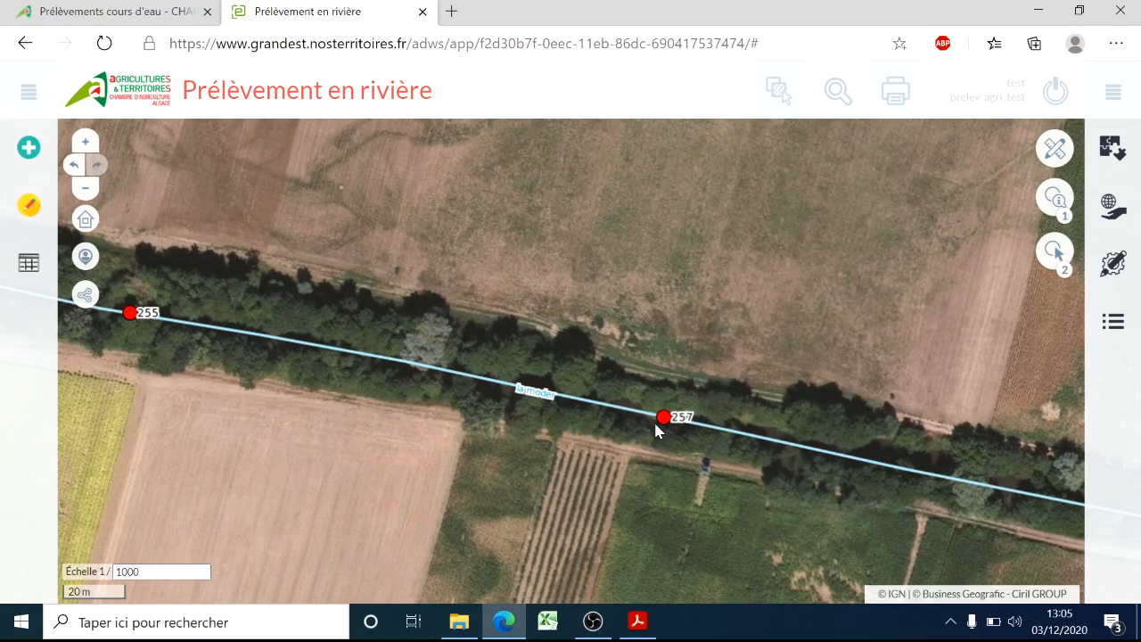
# Step: Move pumping point 257 along the Moder to a new position further east on the river
pyautogui.moveTo(669, 428)
pyautogui.moveTo(665, 428)
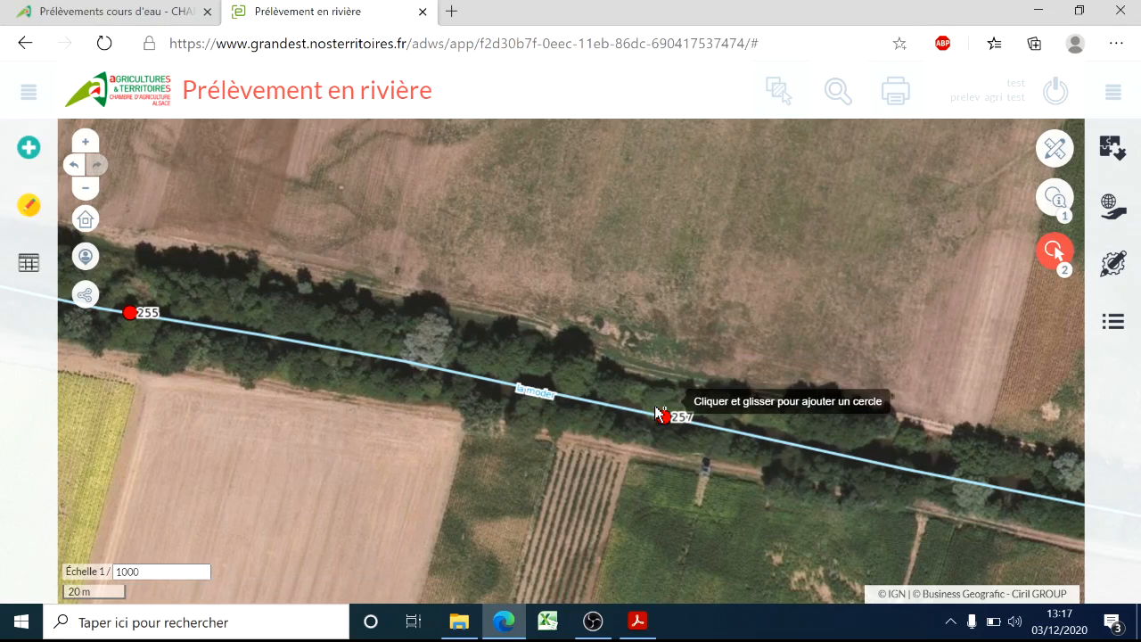
pyautogui.click(27, 210)
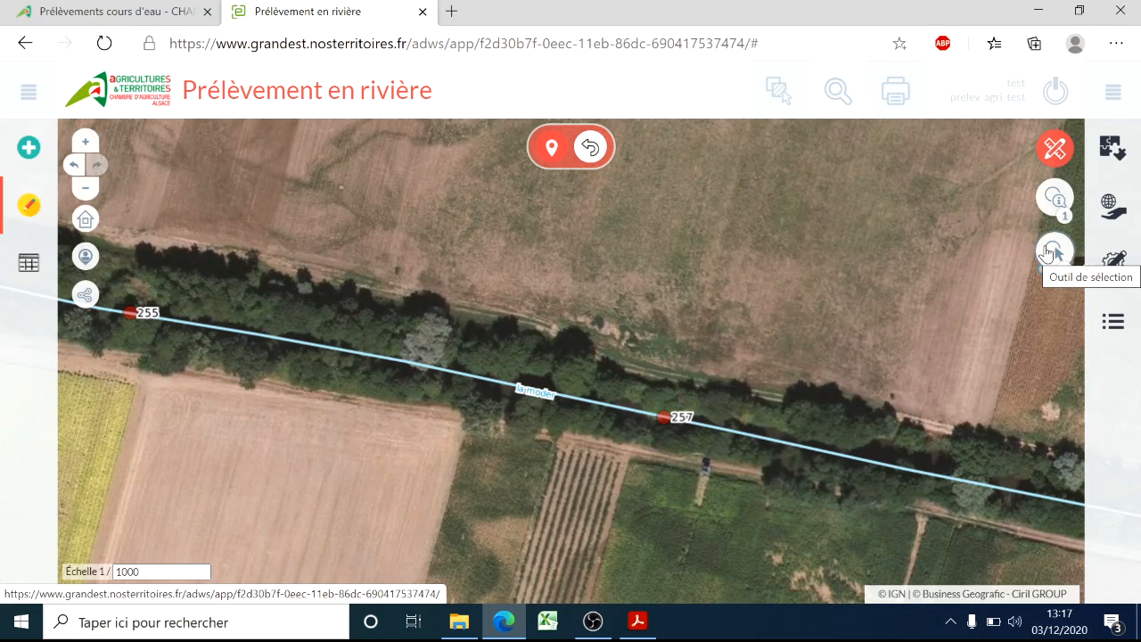
pyautogui.click(1050, 264)
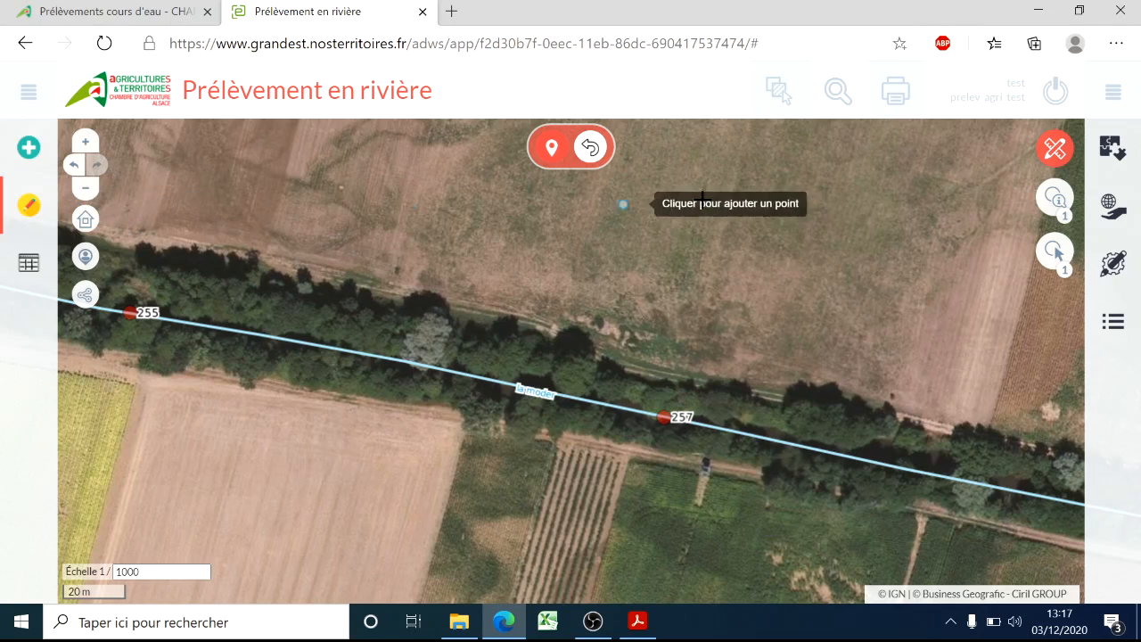
pyautogui.click(1054, 253)
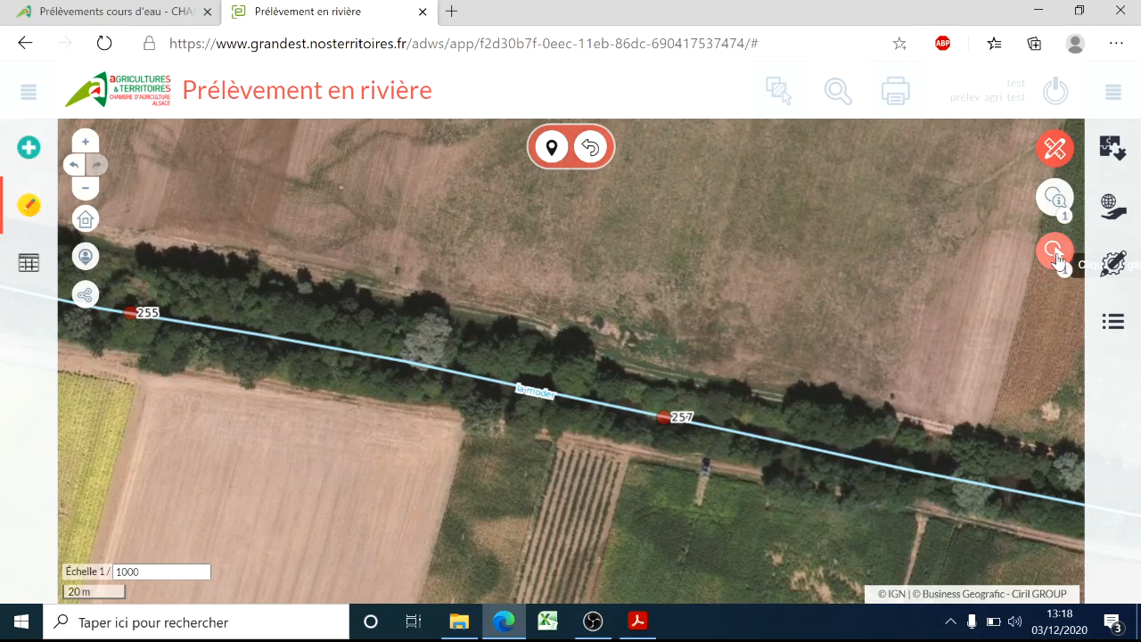
pyautogui.click(665, 421)
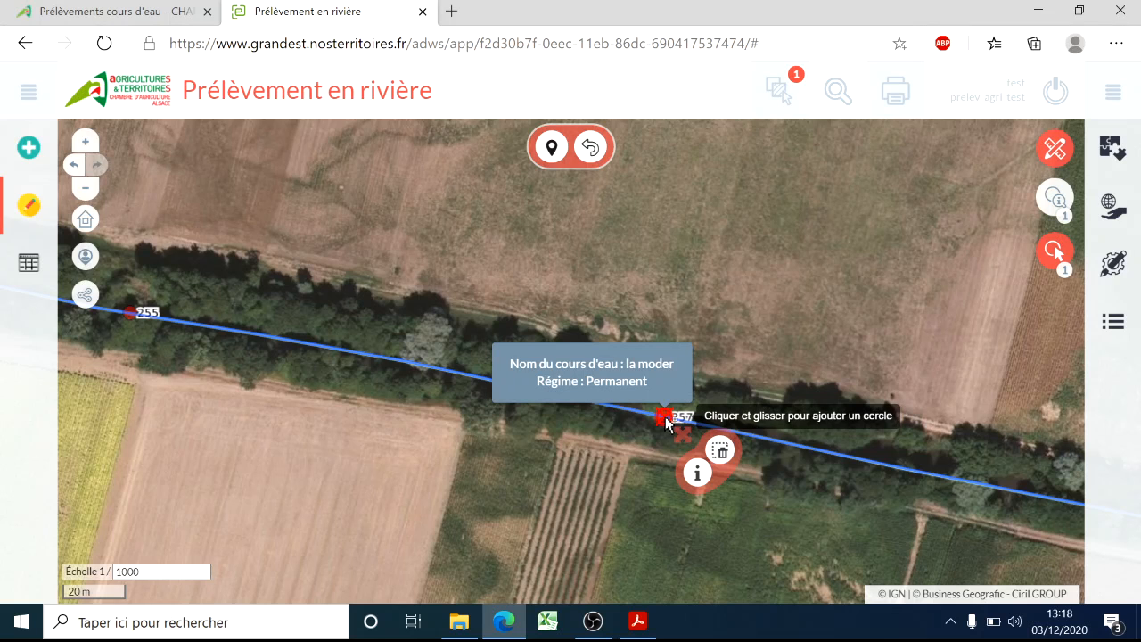
pyautogui.moveTo(665, 423); pyautogui.dragTo(427, 380)
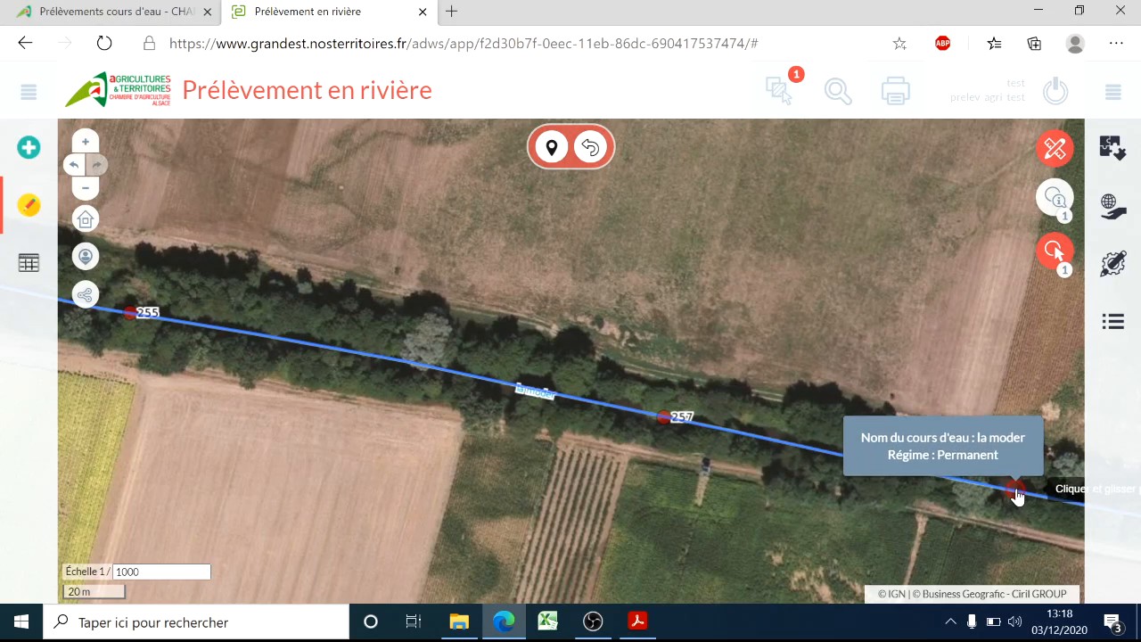
pyautogui.click(1015, 490)
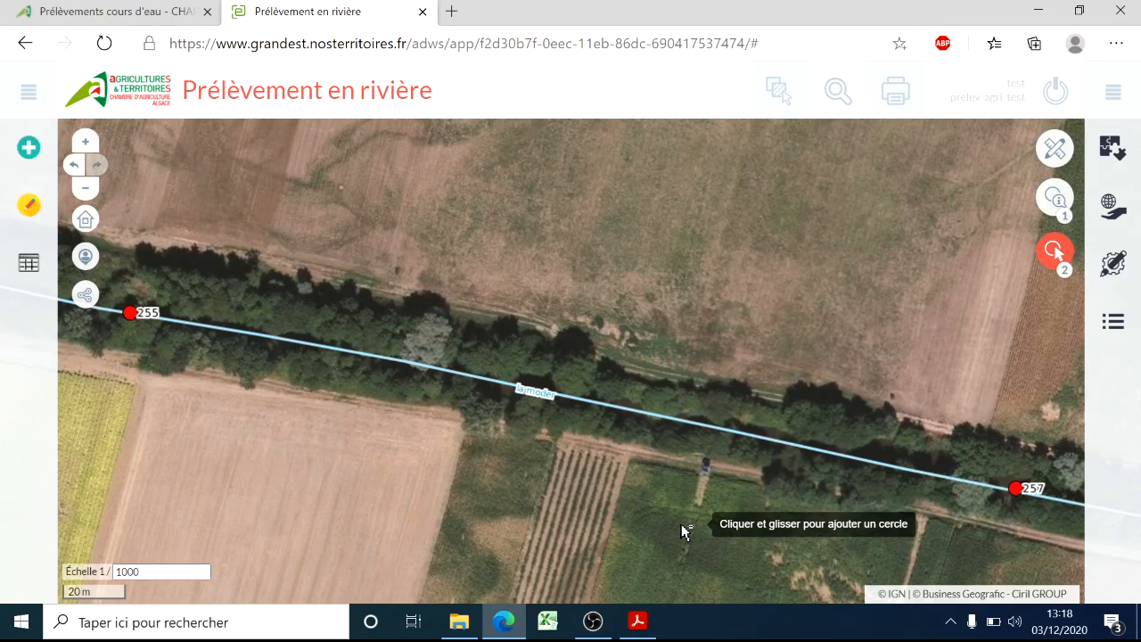
# Step: Delete pumping point 257 from the map and confirm the deletion
pyautogui.click(26, 213)
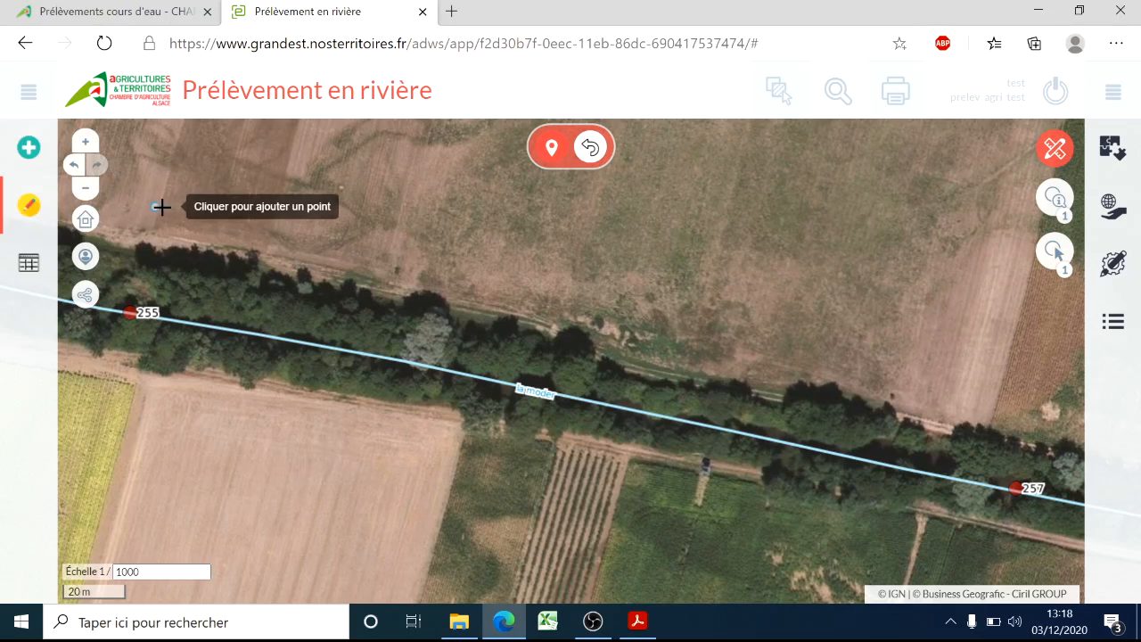
pyautogui.click(1057, 255)
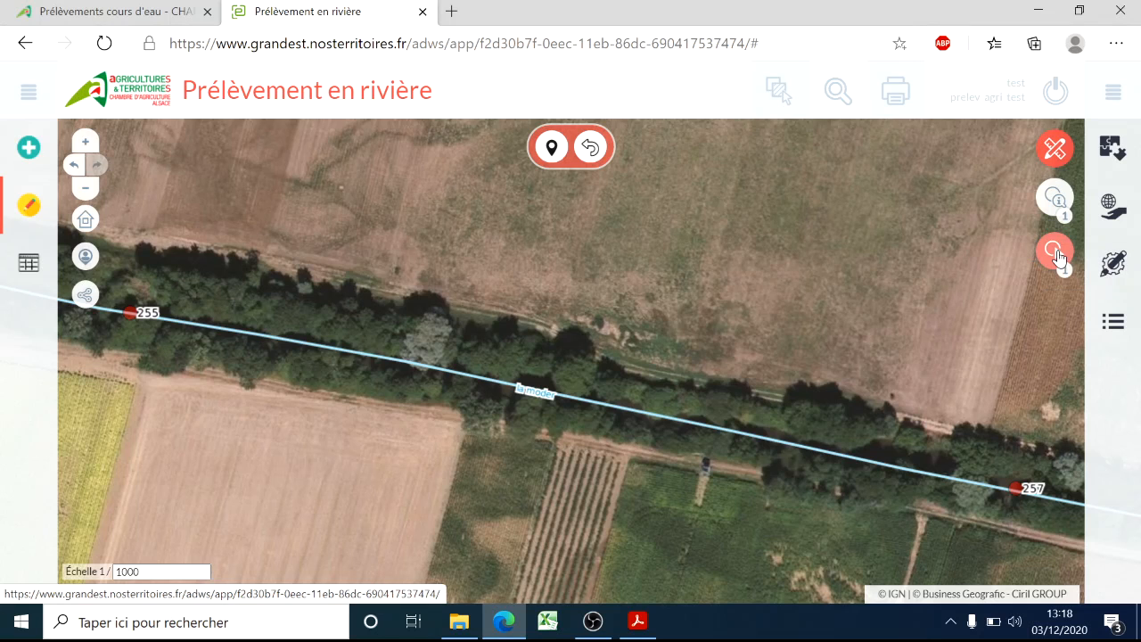
pyautogui.click(1017, 491)
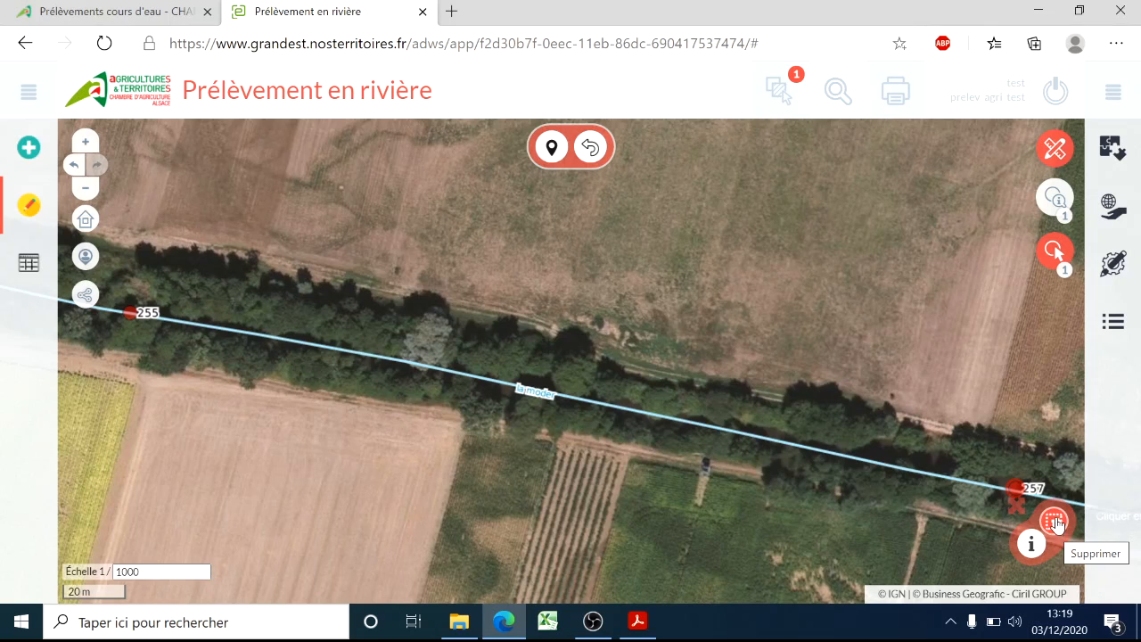
pyautogui.click(1056, 524)
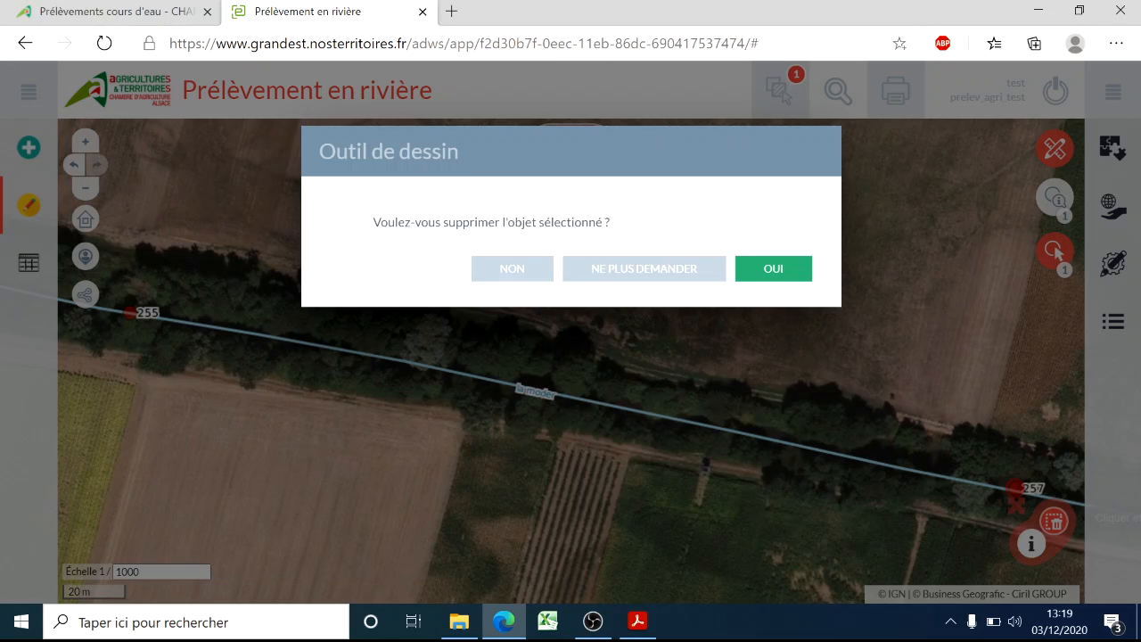
pyautogui.click(774, 272)
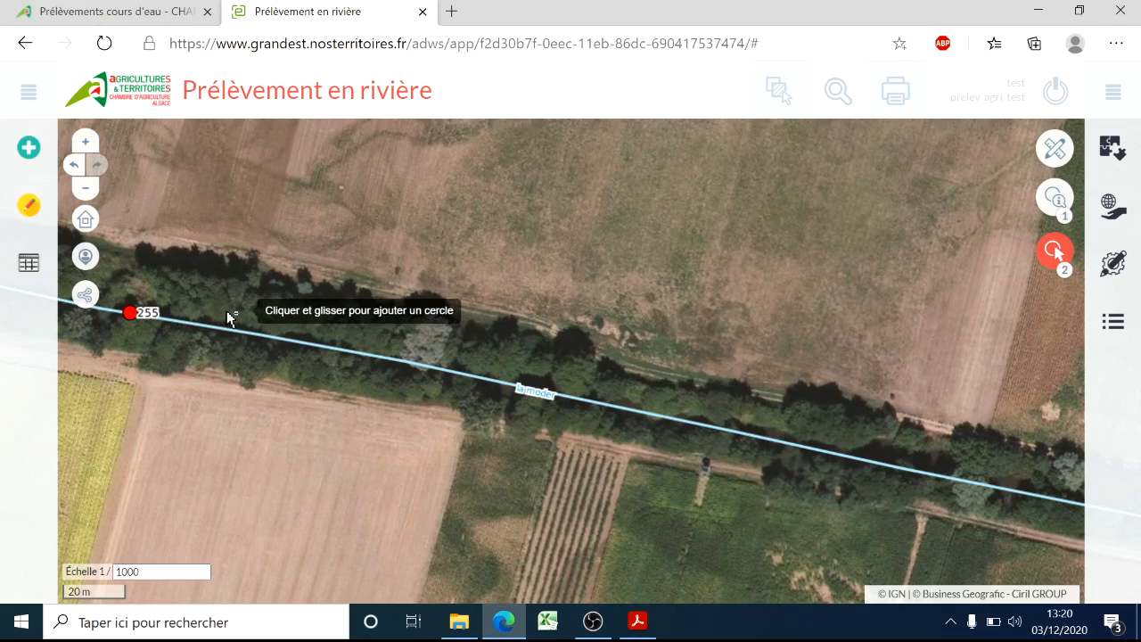
# Step: Move pumping point 255 east along the Moder, placing it just past the river's name label
pyautogui.click(28, 216)
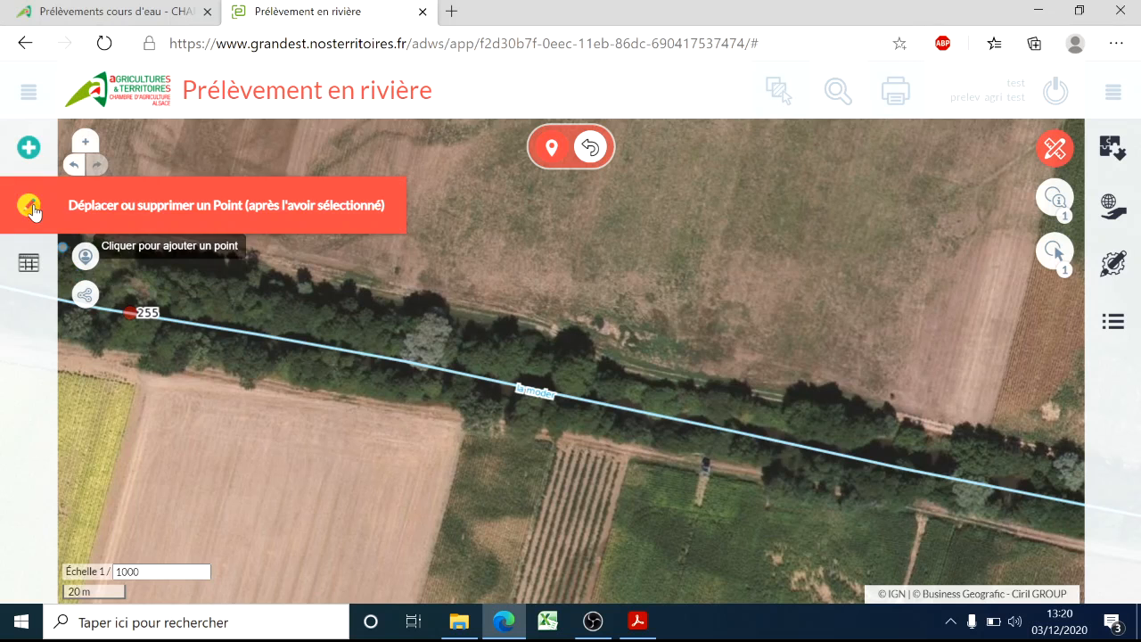
pyautogui.click(1054, 252)
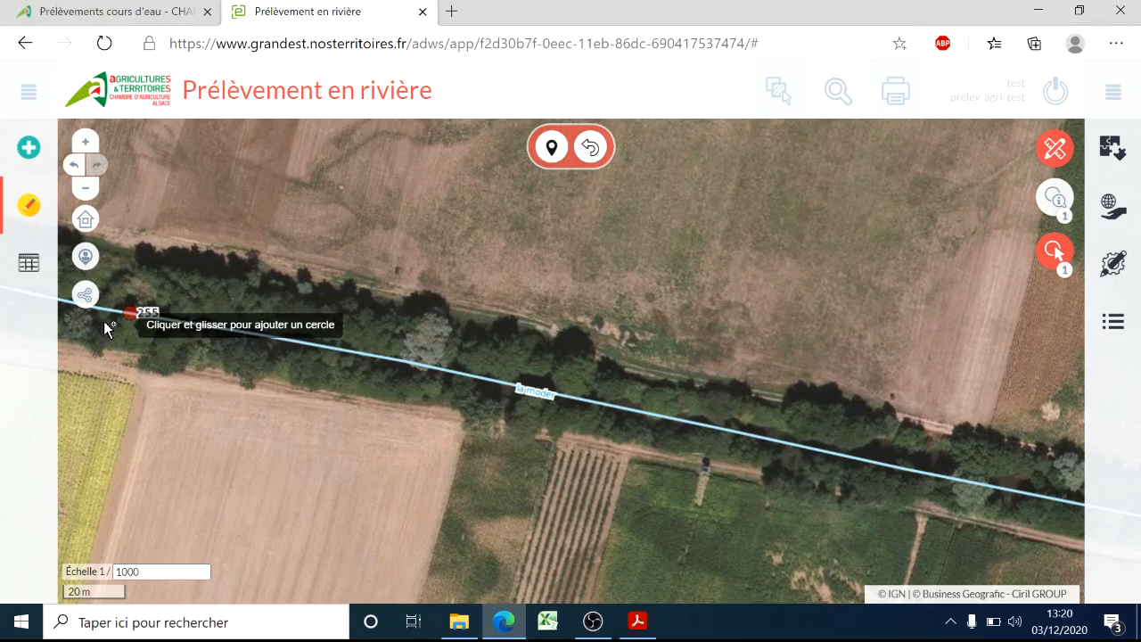
pyautogui.moveTo(130, 315); pyautogui.dragTo(195, 330)
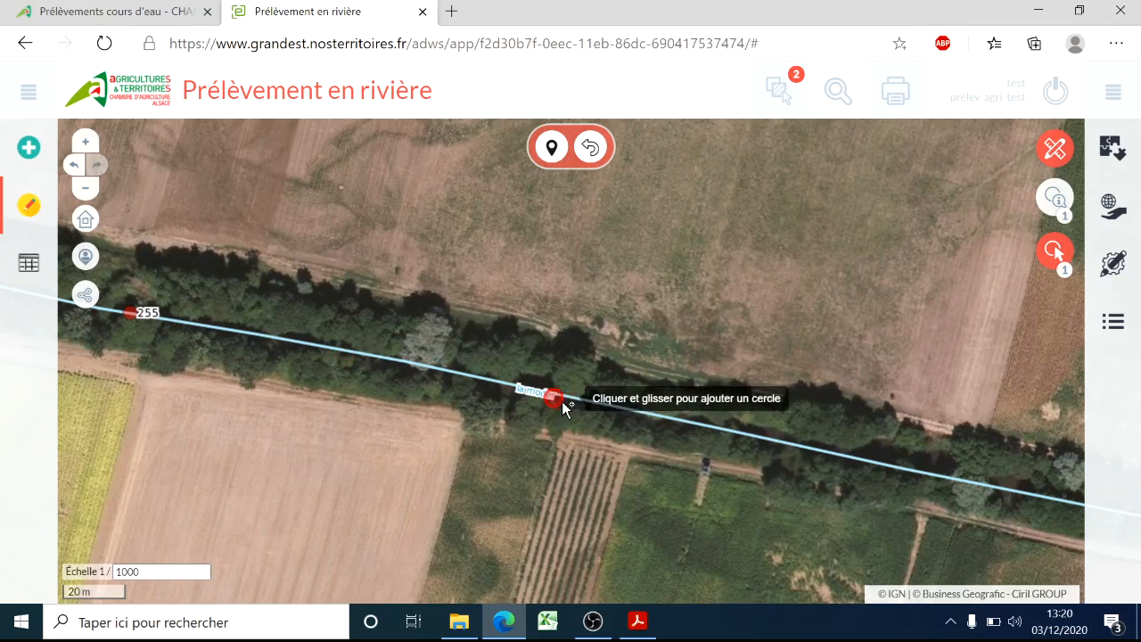
pyautogui.click(588, 400)
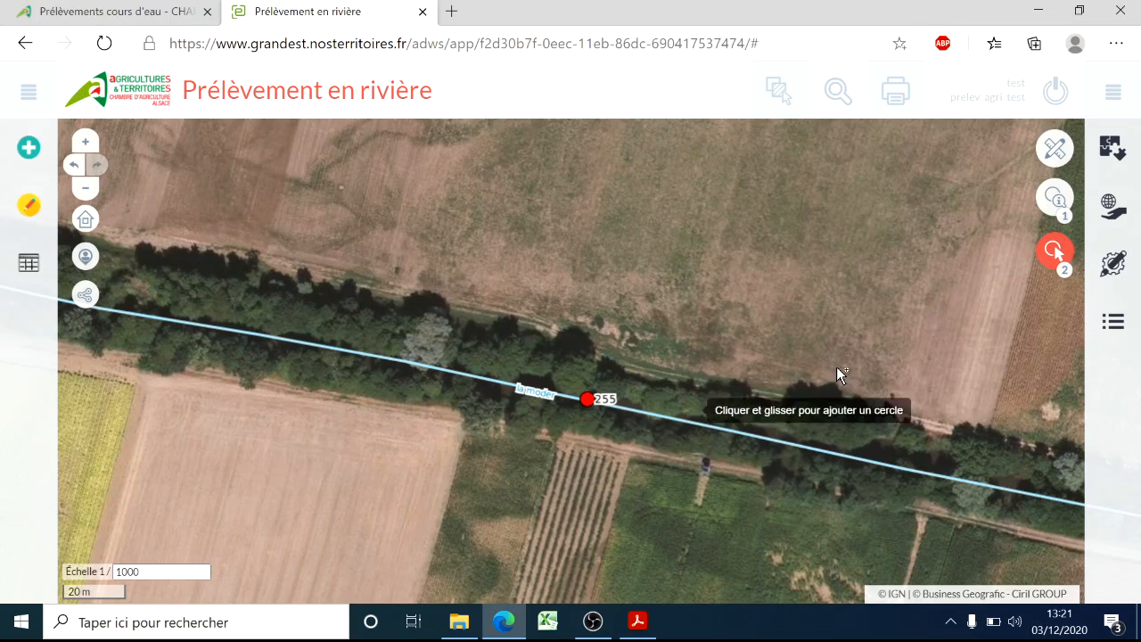
# Step: Open the Récapitulatif prélèvement rivière and show it in the detailed view
pyautogui.click(25, 267)
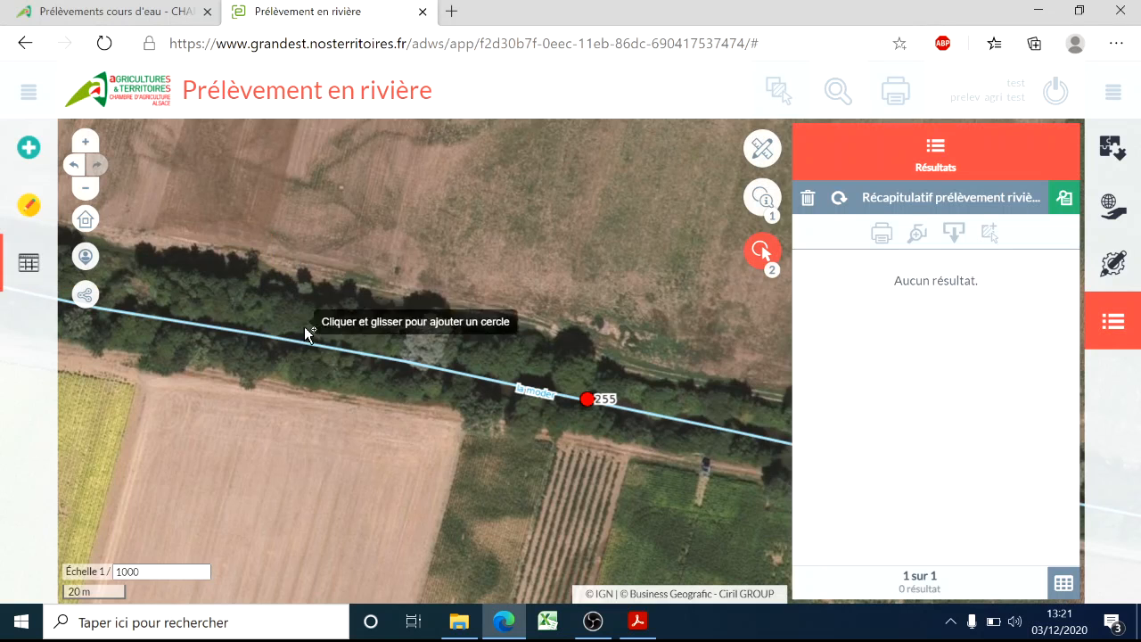
pyautogui.click(1061, 583)
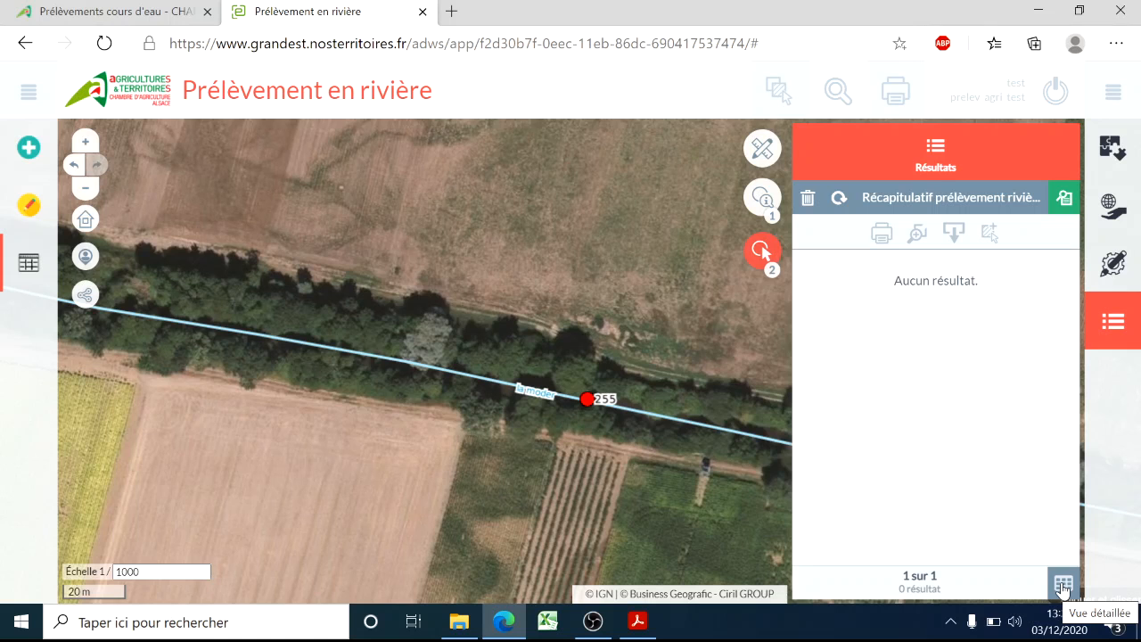
pyautogui.click(1063, 585)
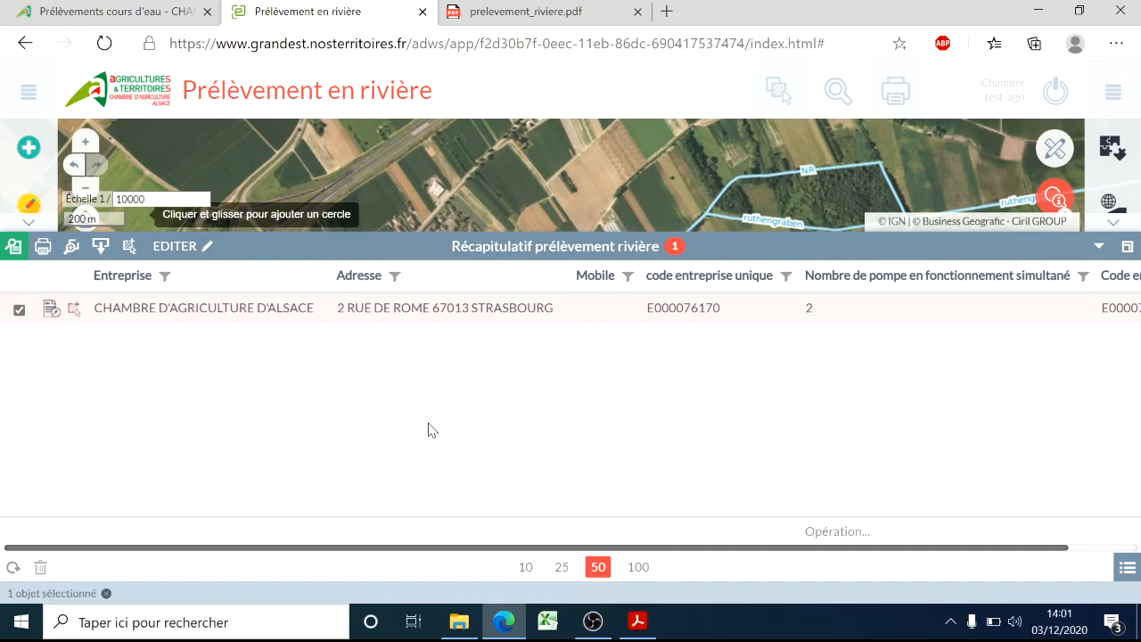
# Step: Set the number of pumps in simultaneous operation to 1 for the selected farm record and return to the summary
pyautogui.click(19, 311)
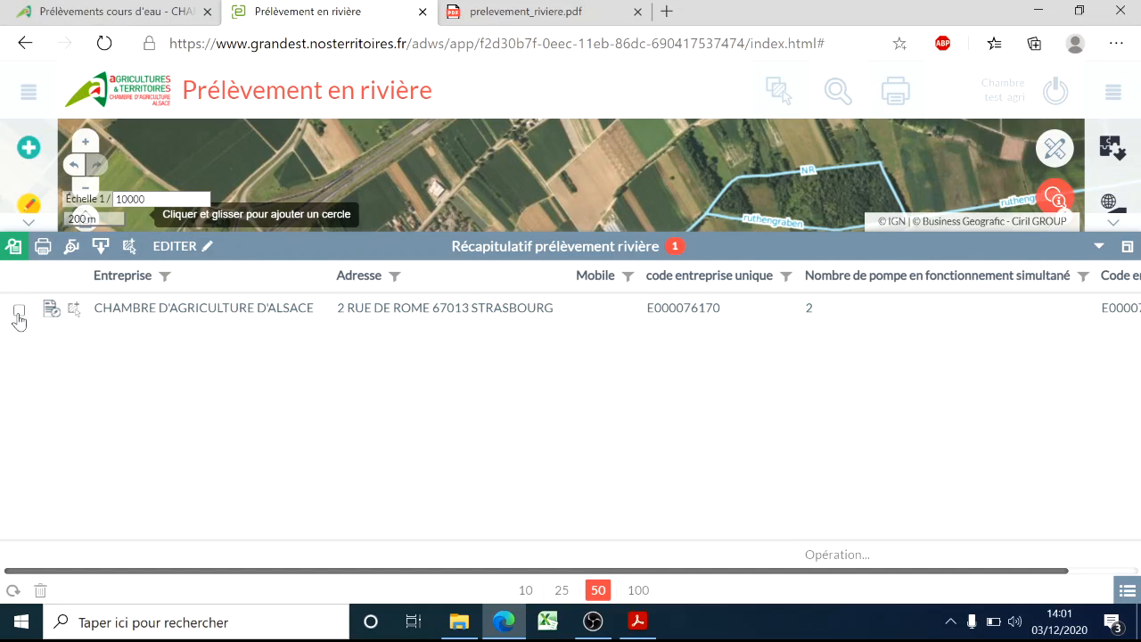
pyautogui.click(18, 313)
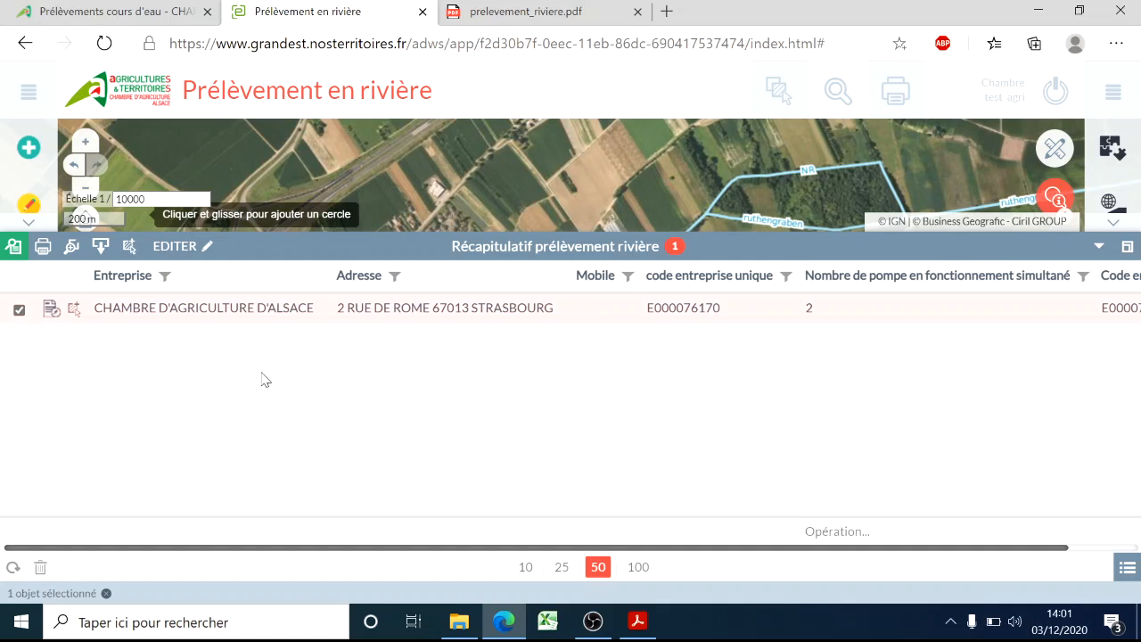
pyautogui.click(175, 253)
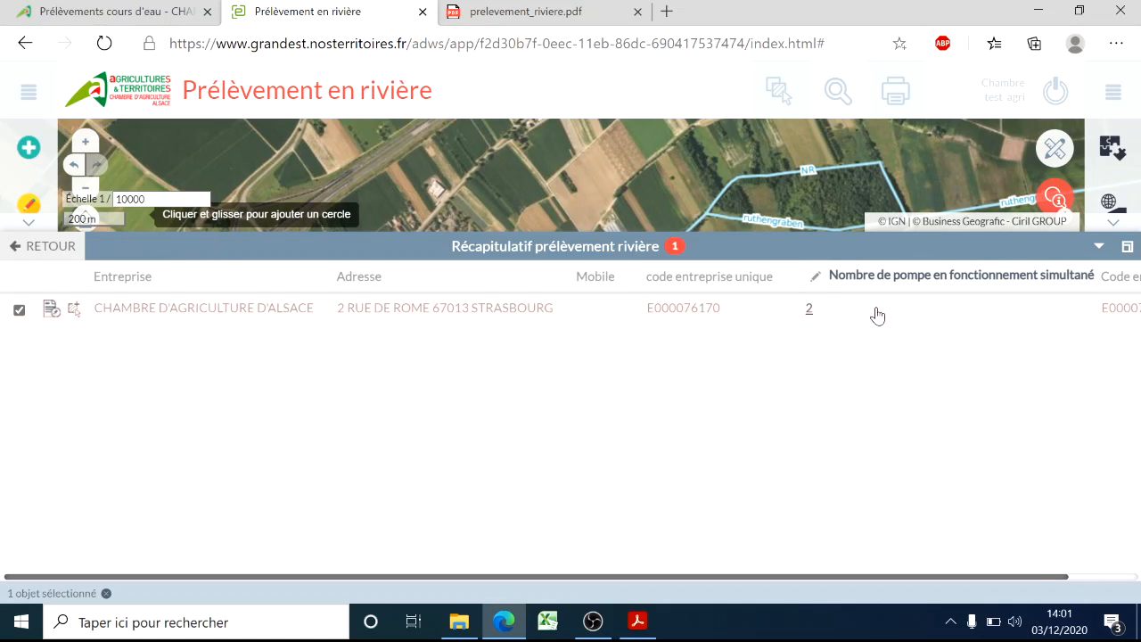
pyautogui.click(815, 307)
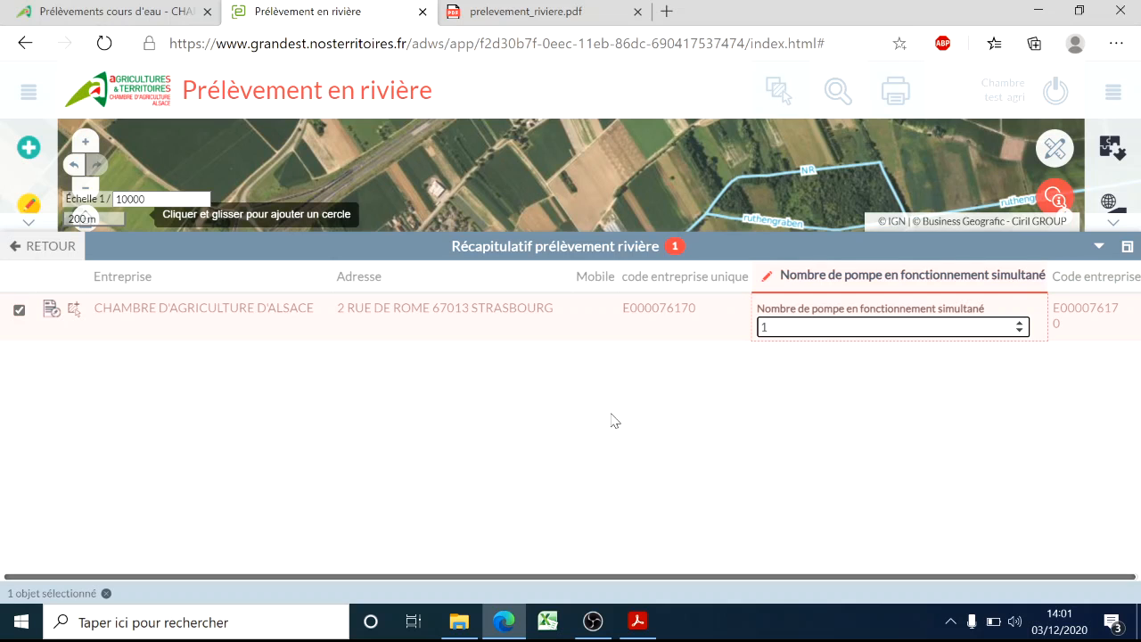
pyautogui.click(701, 445)
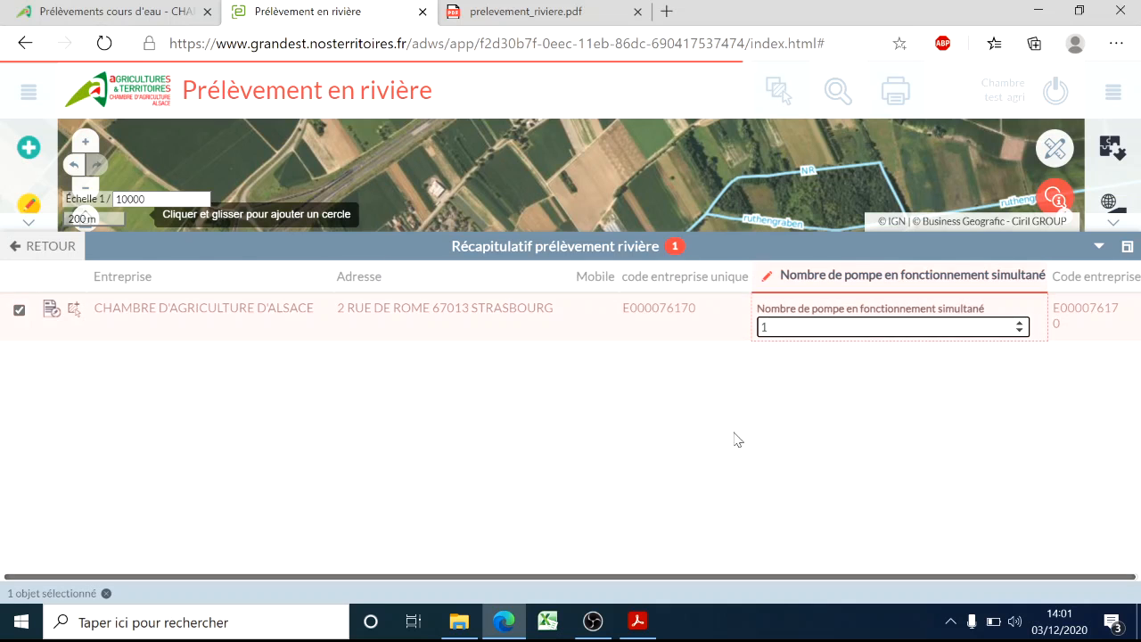
pyautogui.click(508, 469)
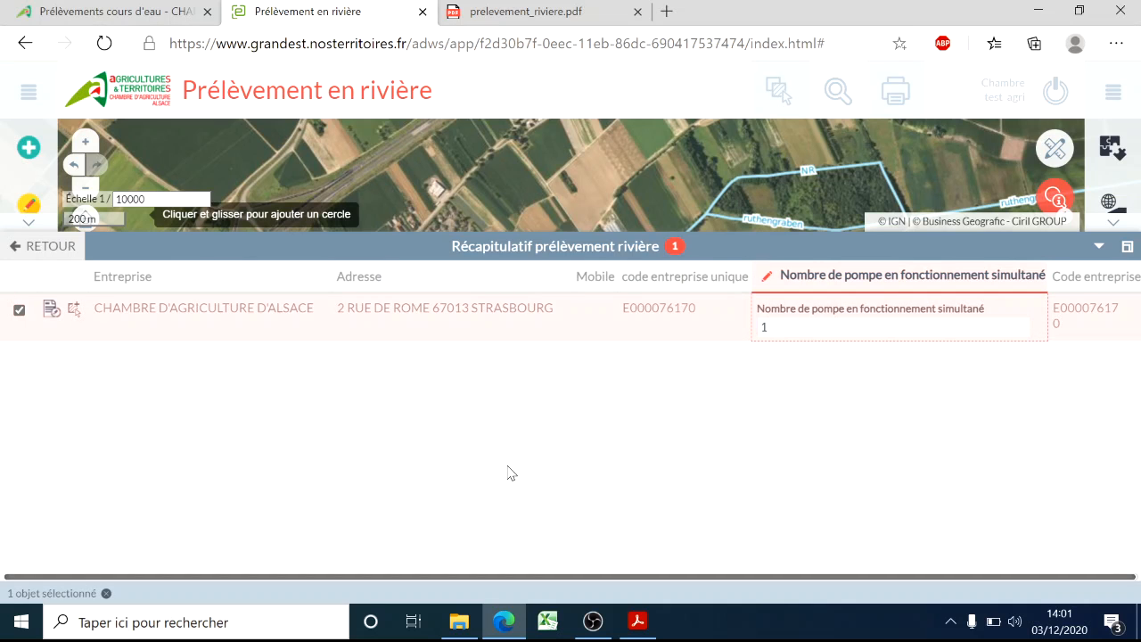
pyautogui.click(40, 247)
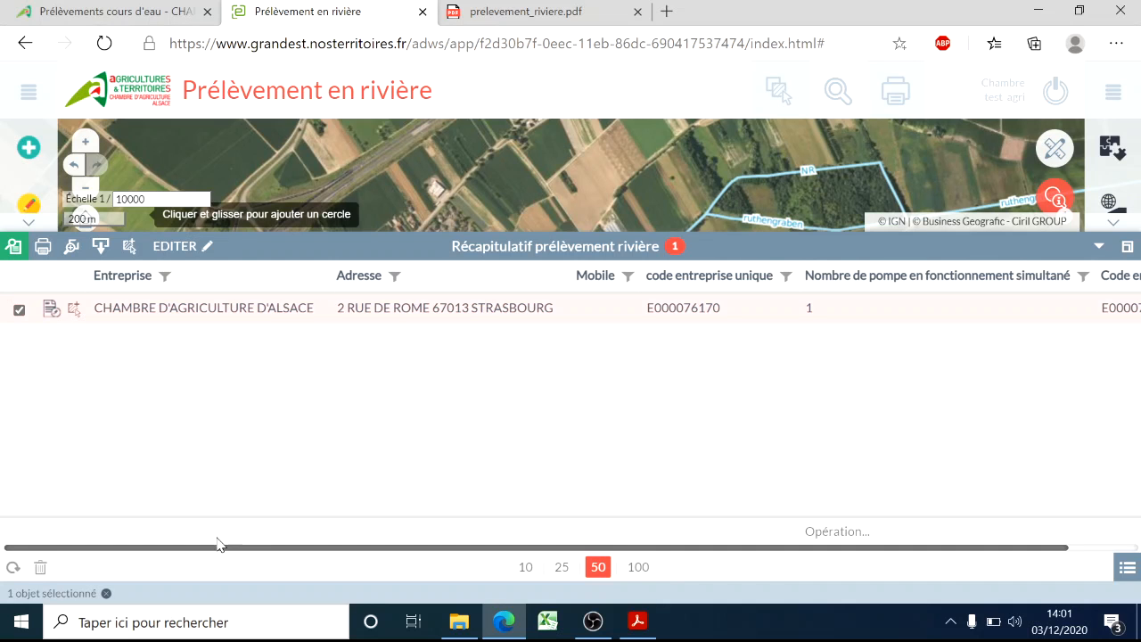
pyautogui.moveTo(218, 546); pyautogui.dragTo(197, 558)
pyautogui.click(918, 308)
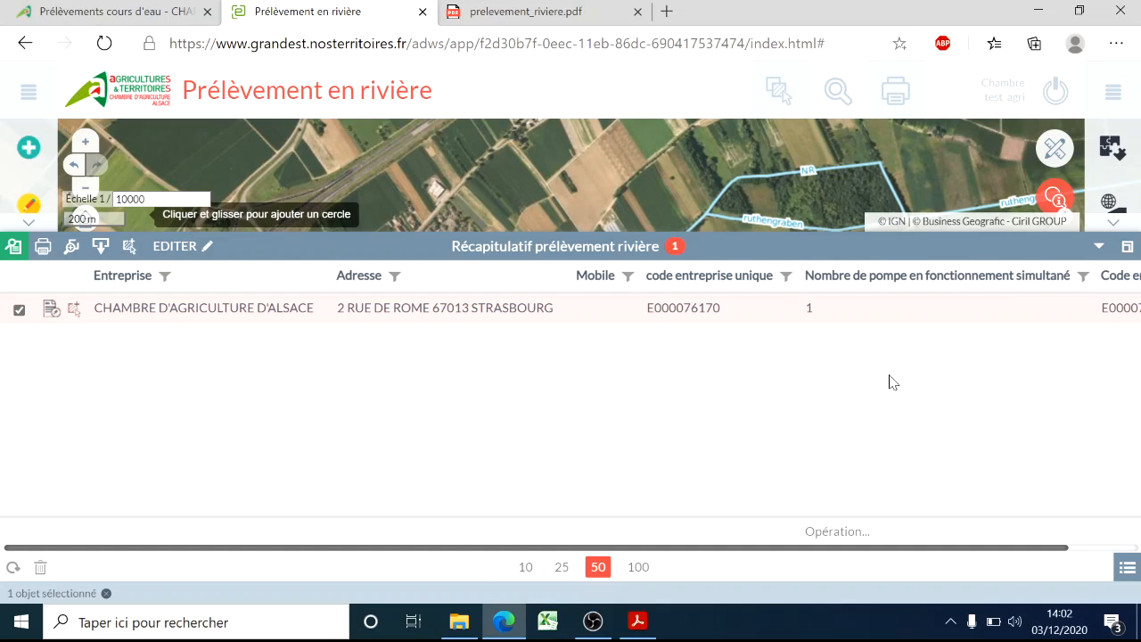
# Step: Print the selected farm's river withdrawal form with PDF as the output format
pyautogui.click(40, 252)
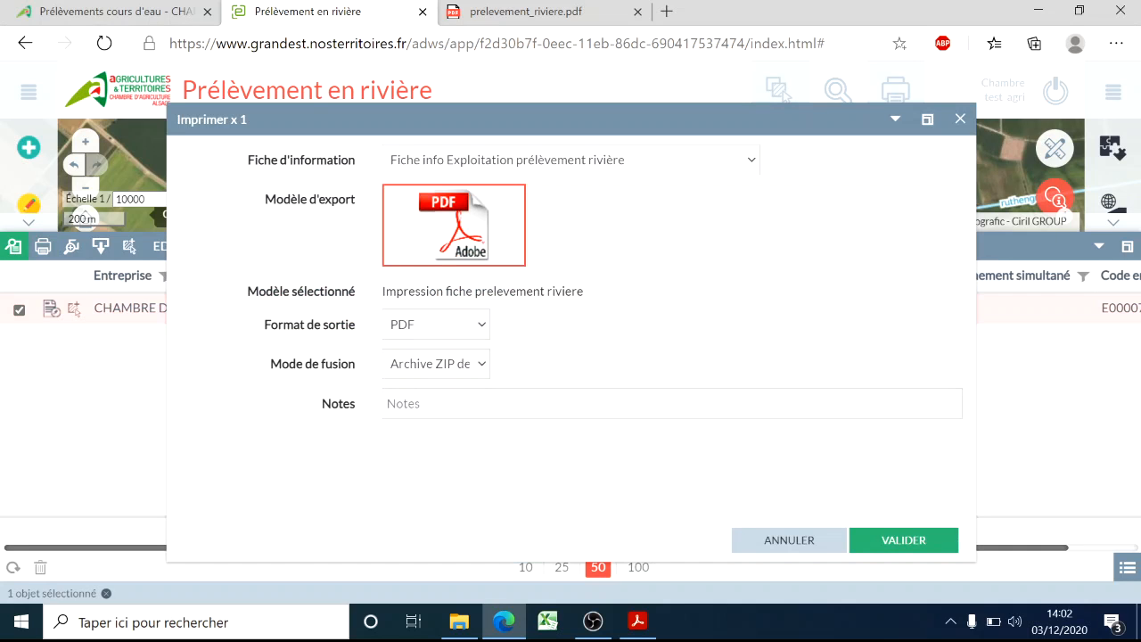
pyautogui.click(482, 326)
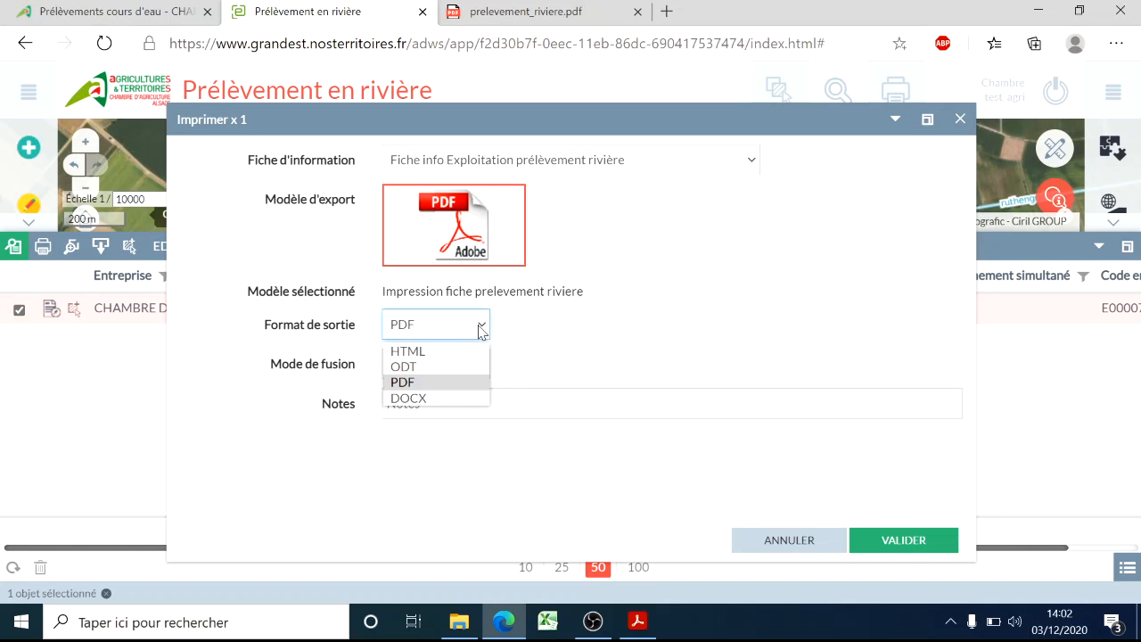
pyautogui.click(479, 329)
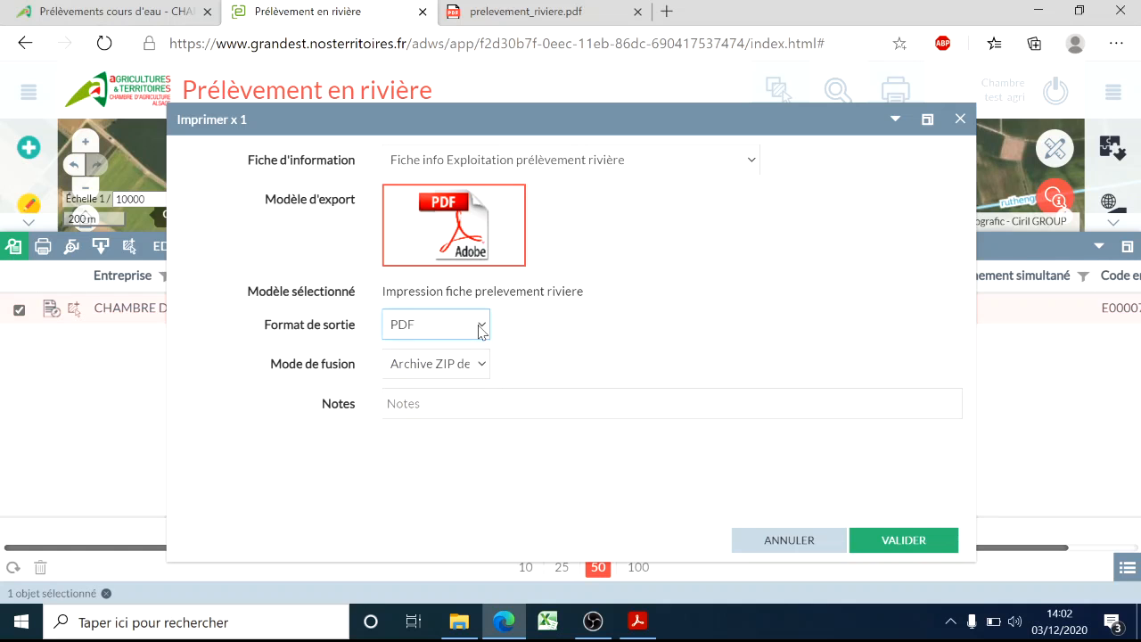
pyautogui.click(898, 547)
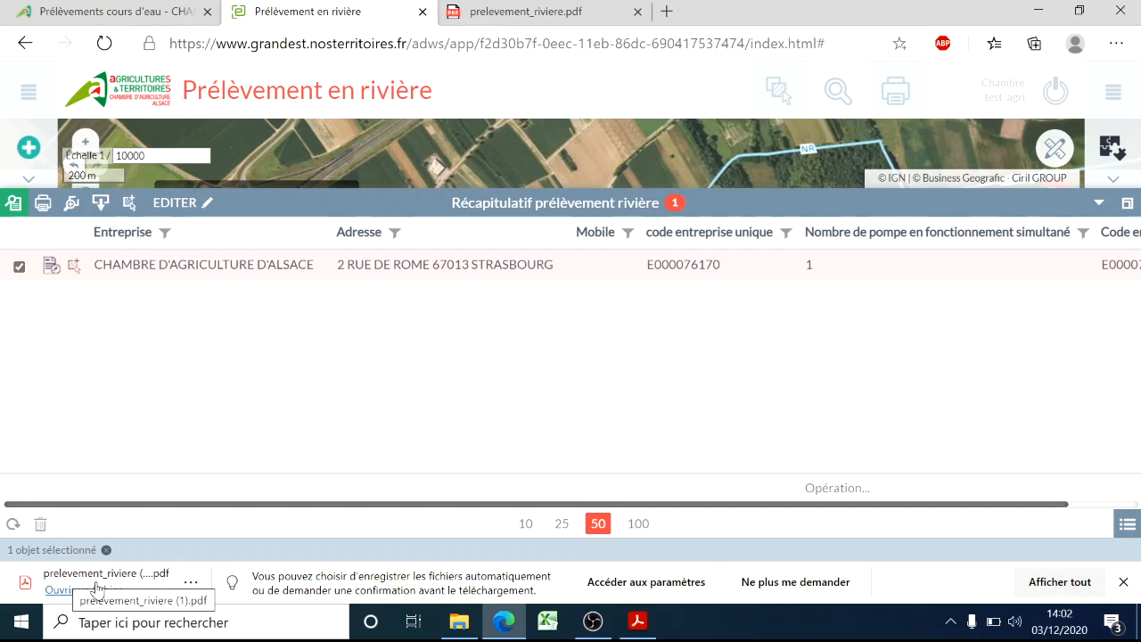
# Step: Review the prelevement_riviere.pdf summary, checking the farm details, number of pumps and all columns of the pumping point table
pyautogui.click(638, 624)
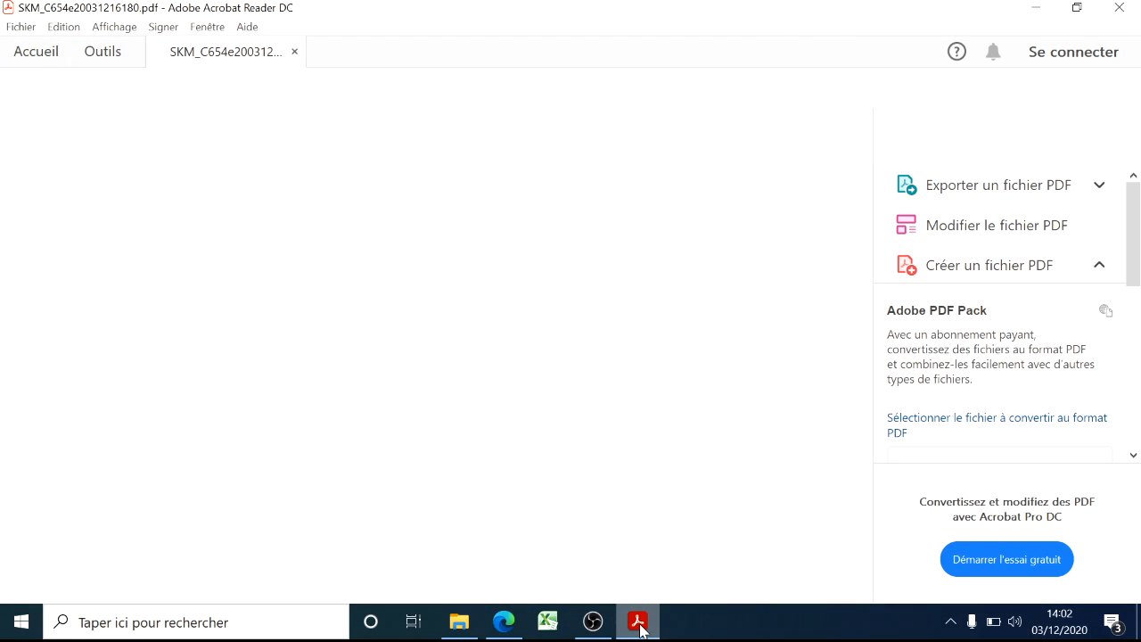
pyautogui.click(638, 624)
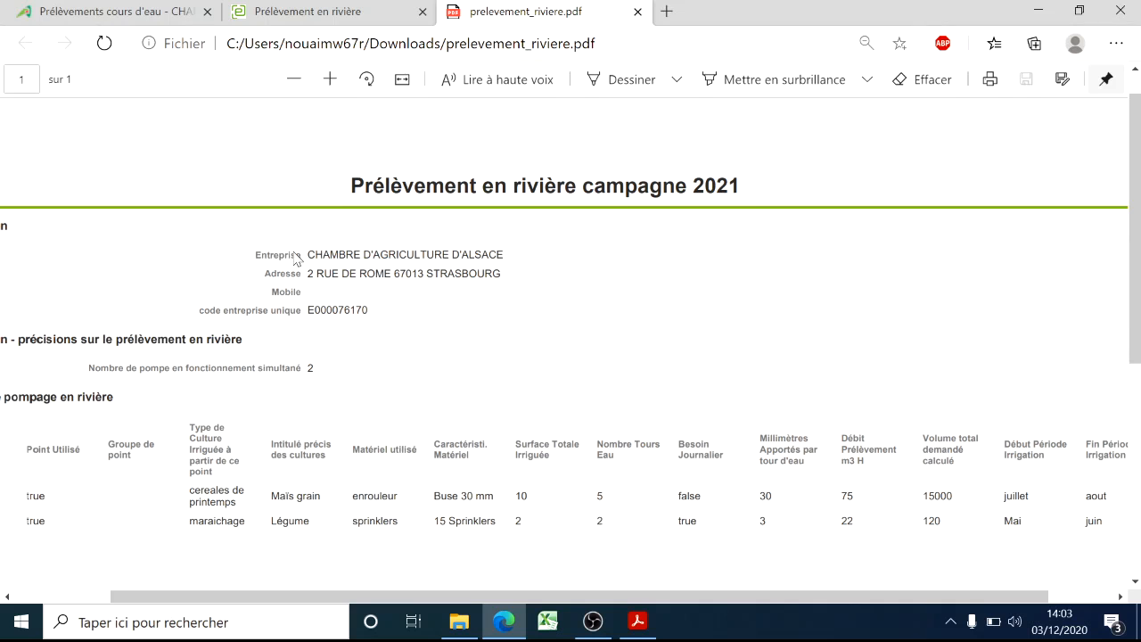
pyautogui.scroll(1, 560, 350)
pyautogui.scroll(-4, 560, 351)
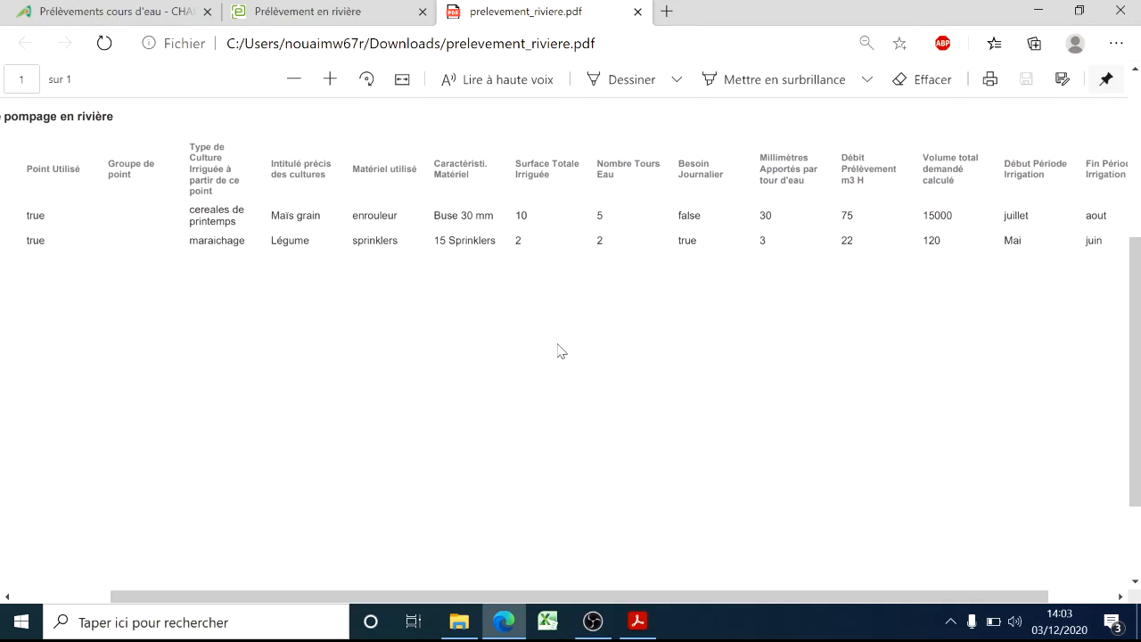
pyautogui.scroll(3, 560, 349)
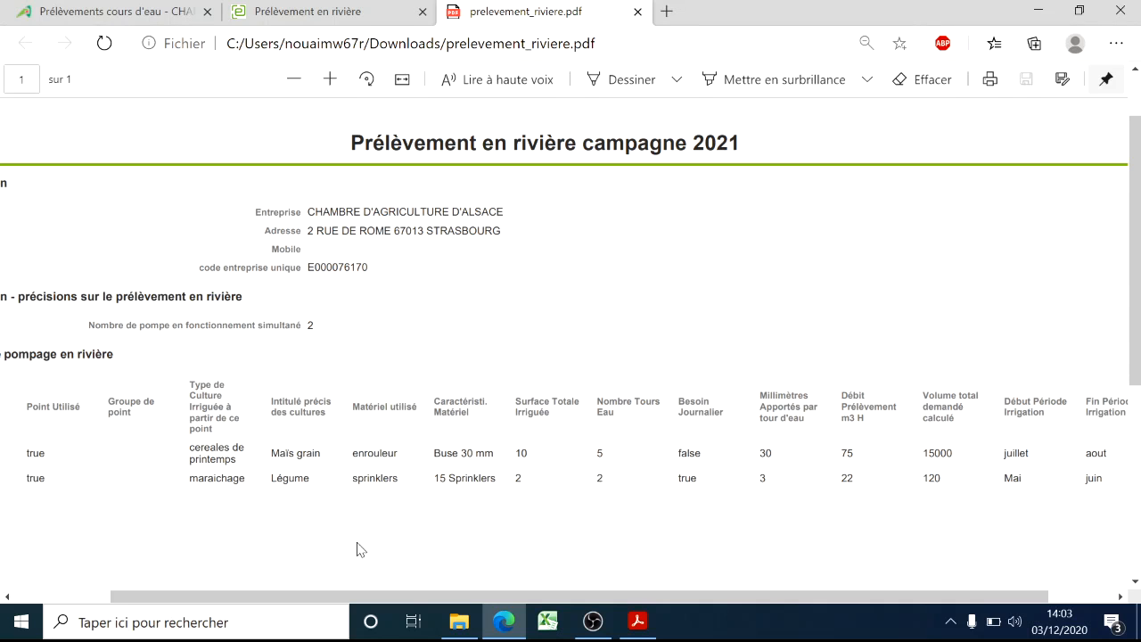
pyautogui.moveTo(591, 598); pyautogui.dragTo(963, 501)
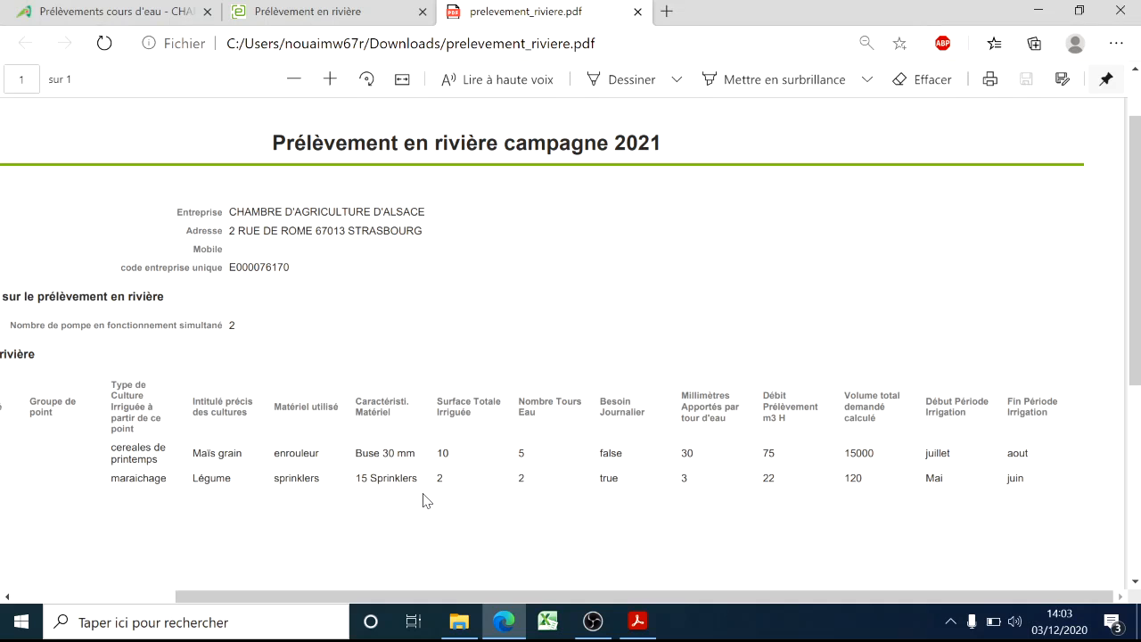